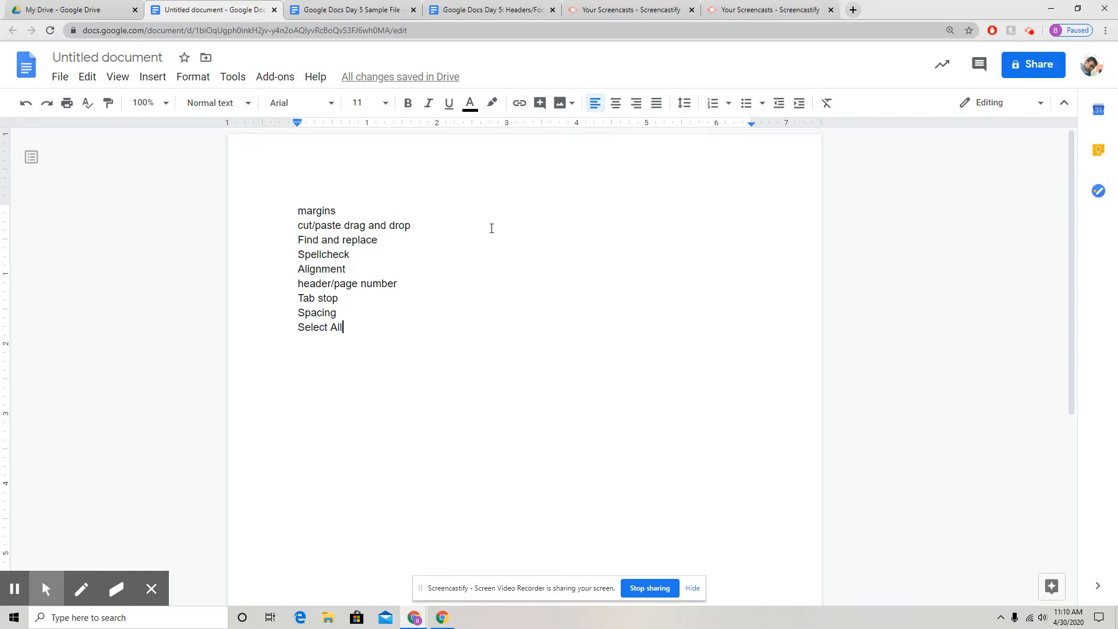
# View the document's margin settings in the page setup and close it without changes.
pyautogui.click(296, 211)
pyautogui.click(59, 79)
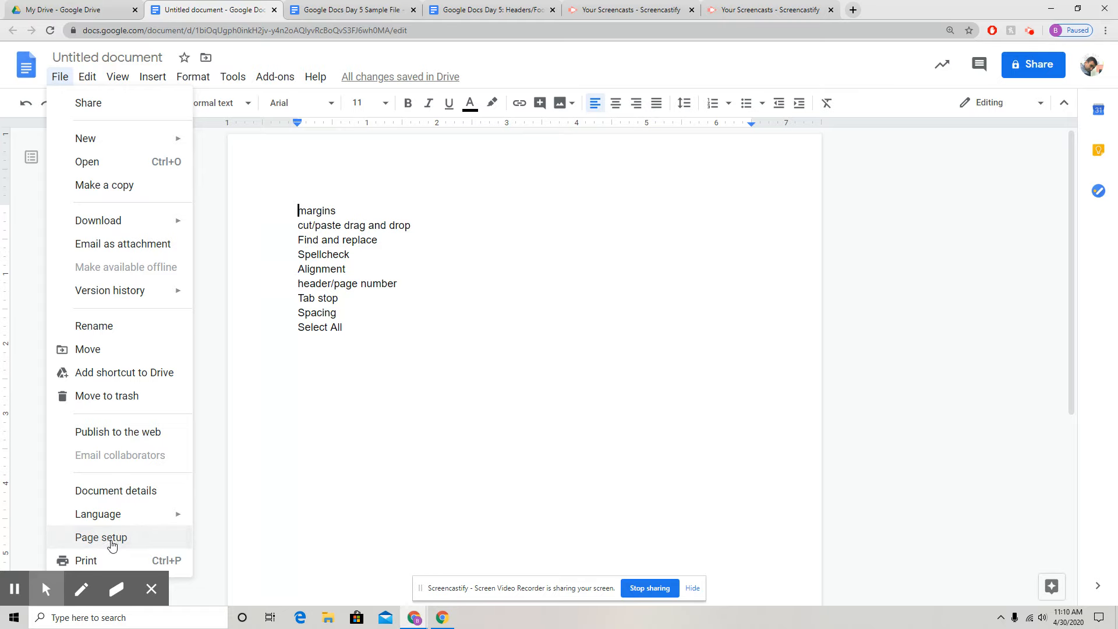
pyautogui.click(93, 545)
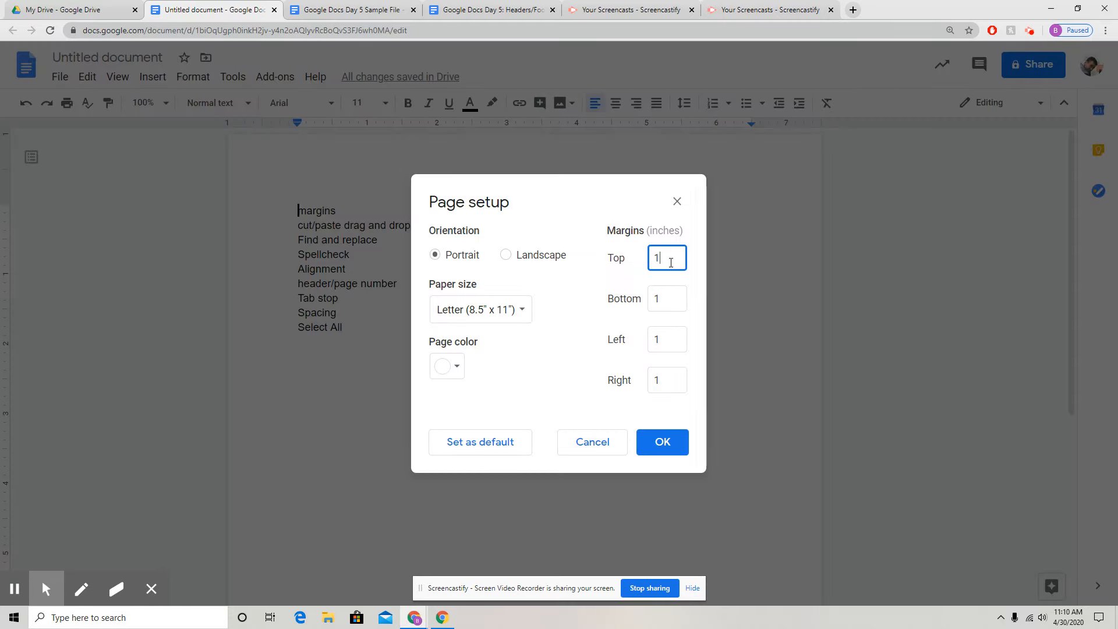
pyautogui.click(677, 202)
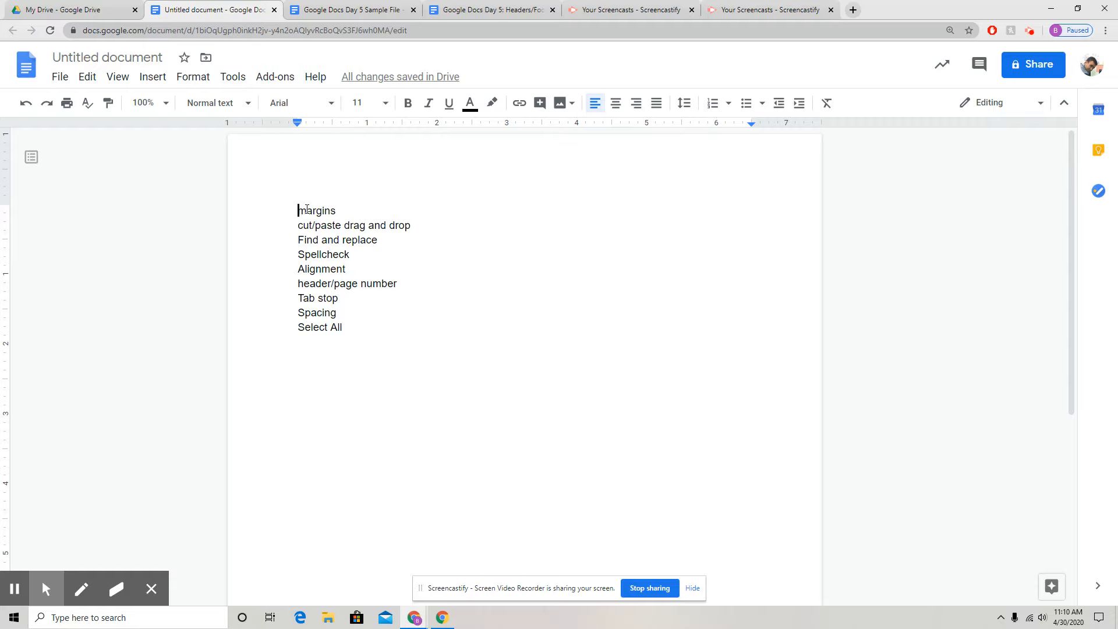
# Set the document's top margin to 1.5 inches in the page setup.
pyautogui.click(57, 80)
pyautogui.click(57, 80)
pyautogui.click(60, 76)
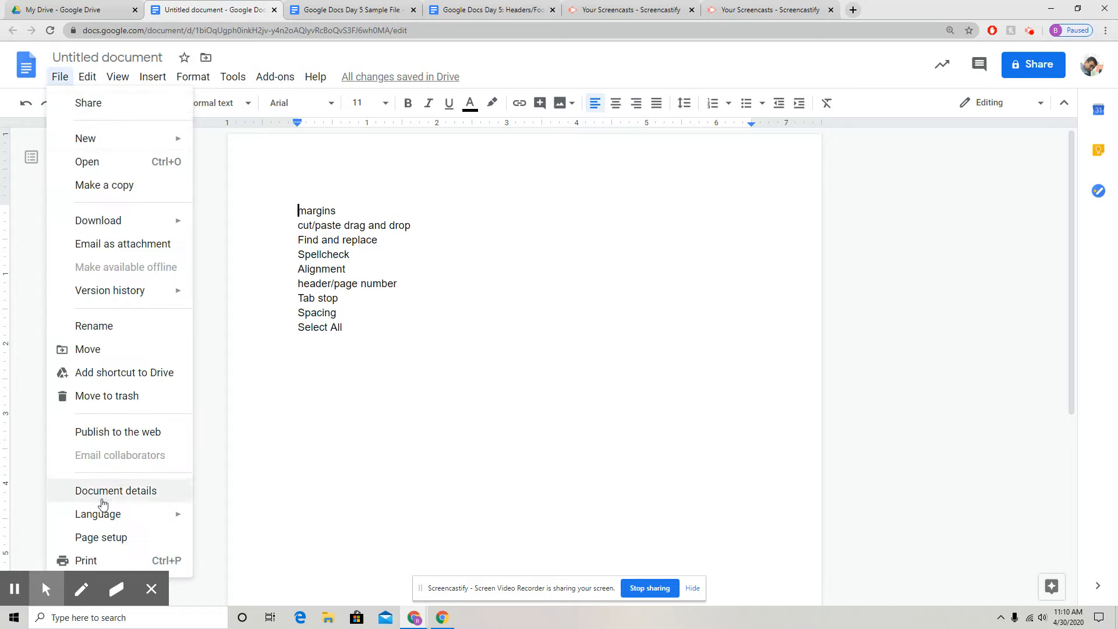
pyautogui.click(110, 539)
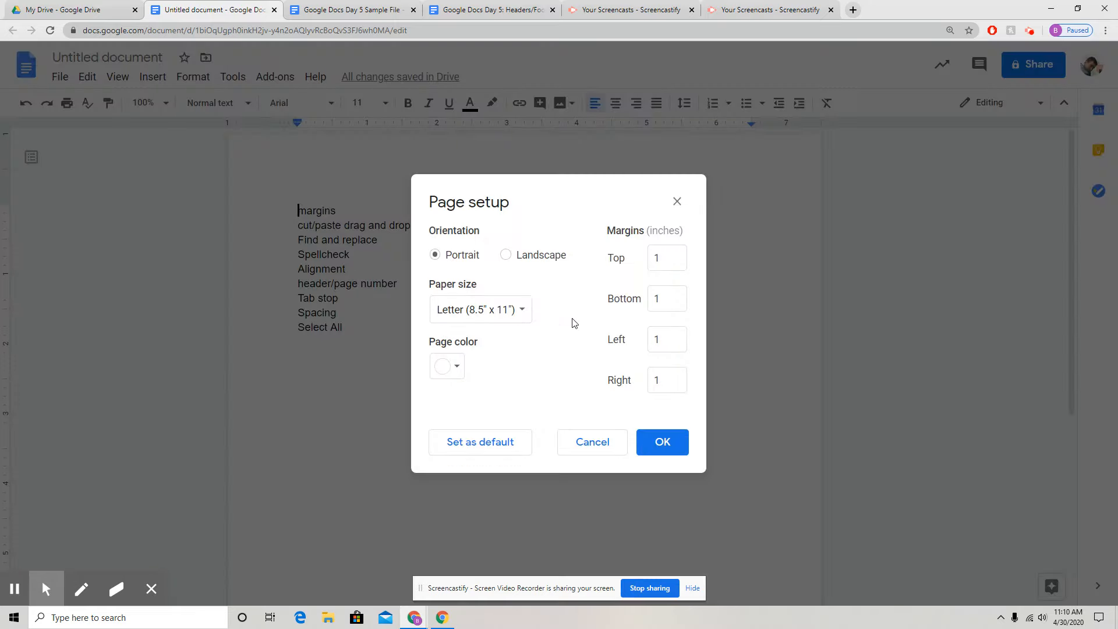
pyautogui.doubleClick(665, 267)
pyautogui.write('1.5')
pyautogui.click(663, 442)
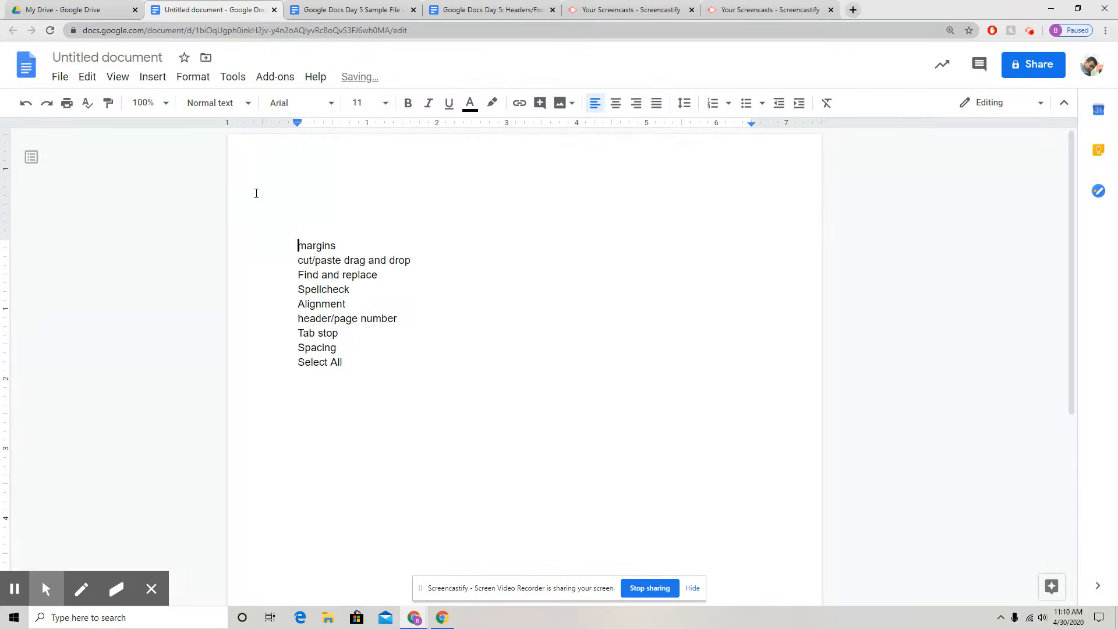
# Set the document's top margin to 3 inches in the page setup.
pyautogui.click(59, 77)
pyautogui.click(97, 537)
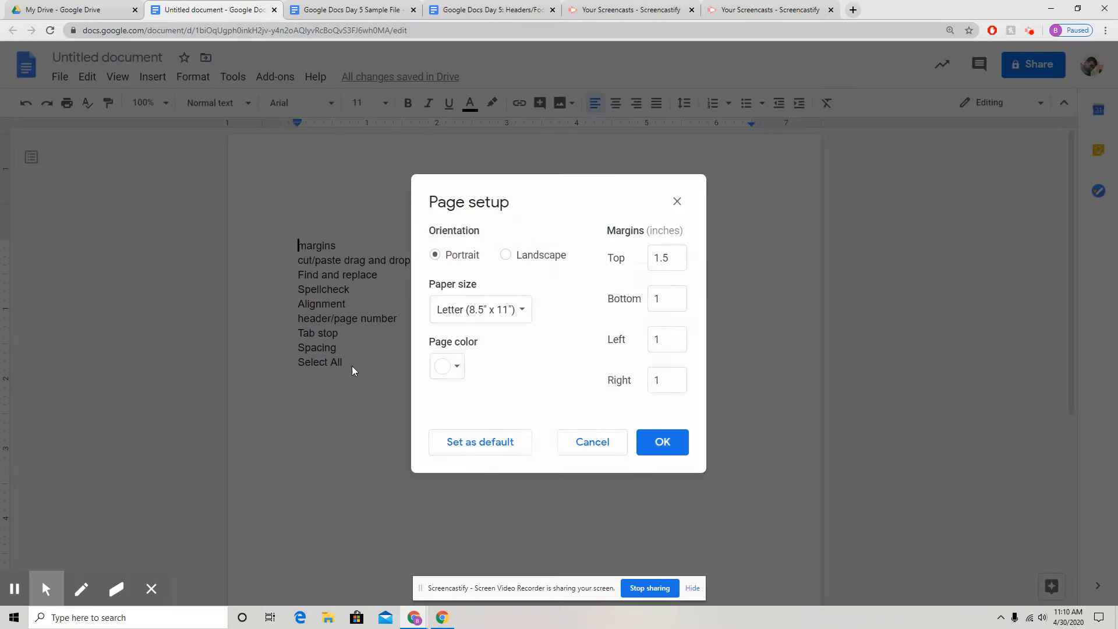
pyautogui.doubleClick(664, 258)
pyautogui.write('3')
pyautogui.press('Return')
# Set the document's top margin to 1 inch in the page setup.
pyautogui.click(60, 77)
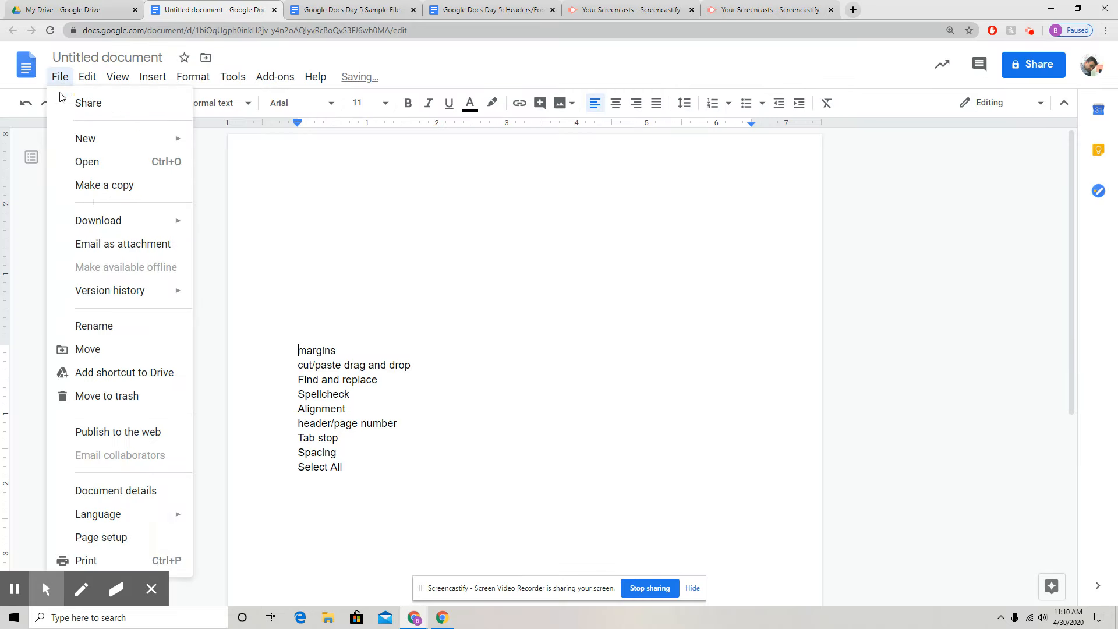
pyautogui.click(123, 540)
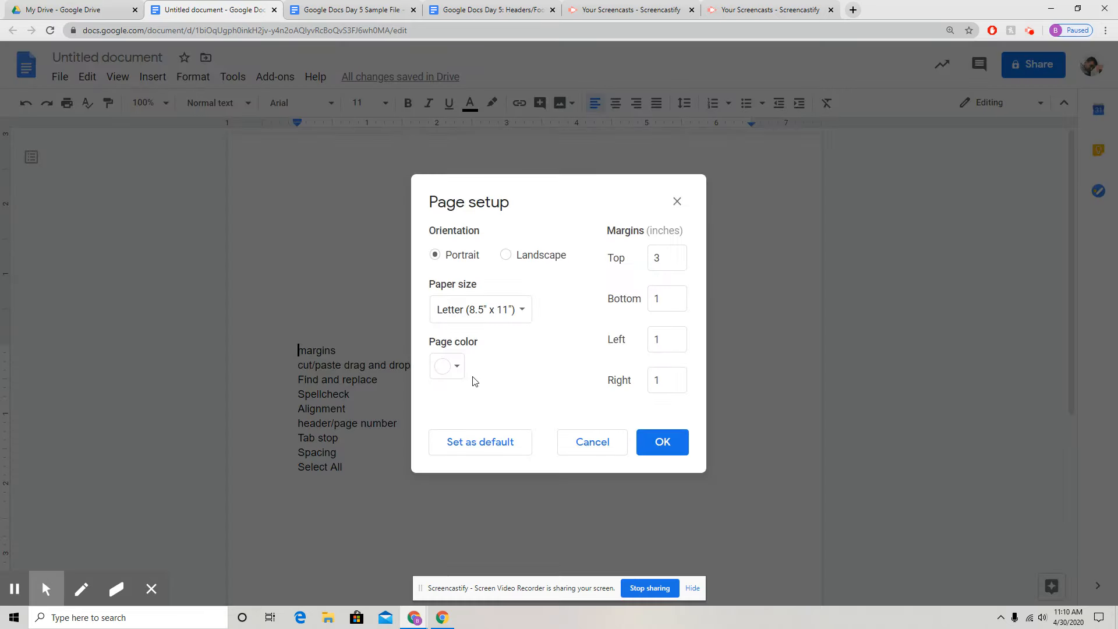
pyautogui.write('1')
pyautogui.press('Return')
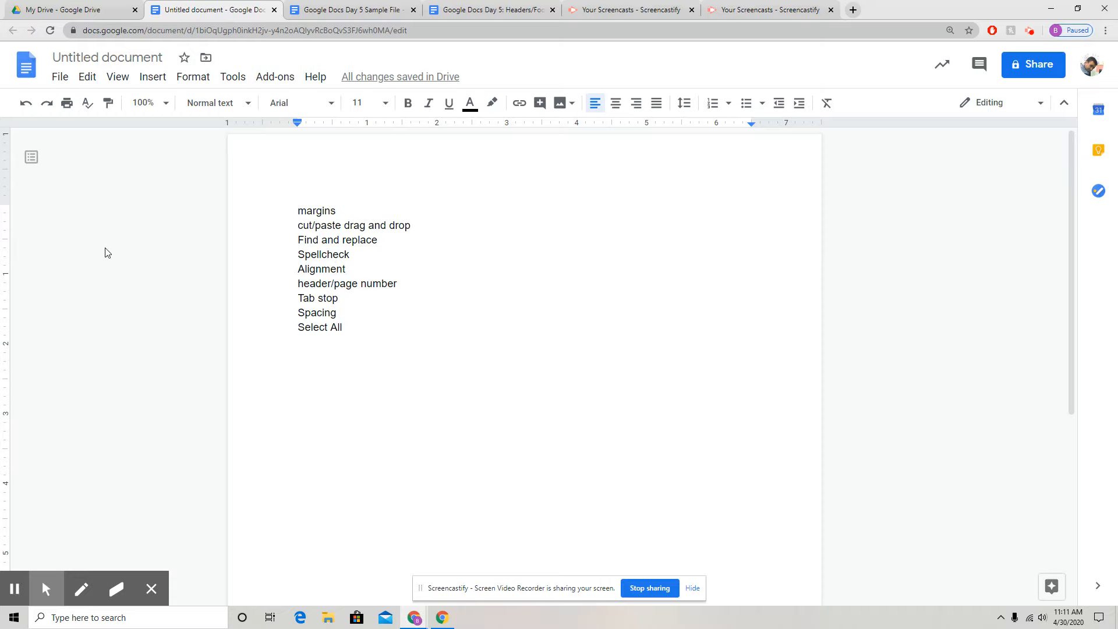
pyautogui.click(63, 79)
pyautogui.click(64, 81)
pyautogui.moveTo(304, 213); pyautogui.dragTo(390, 249)
pyautogui.click(390, 242)
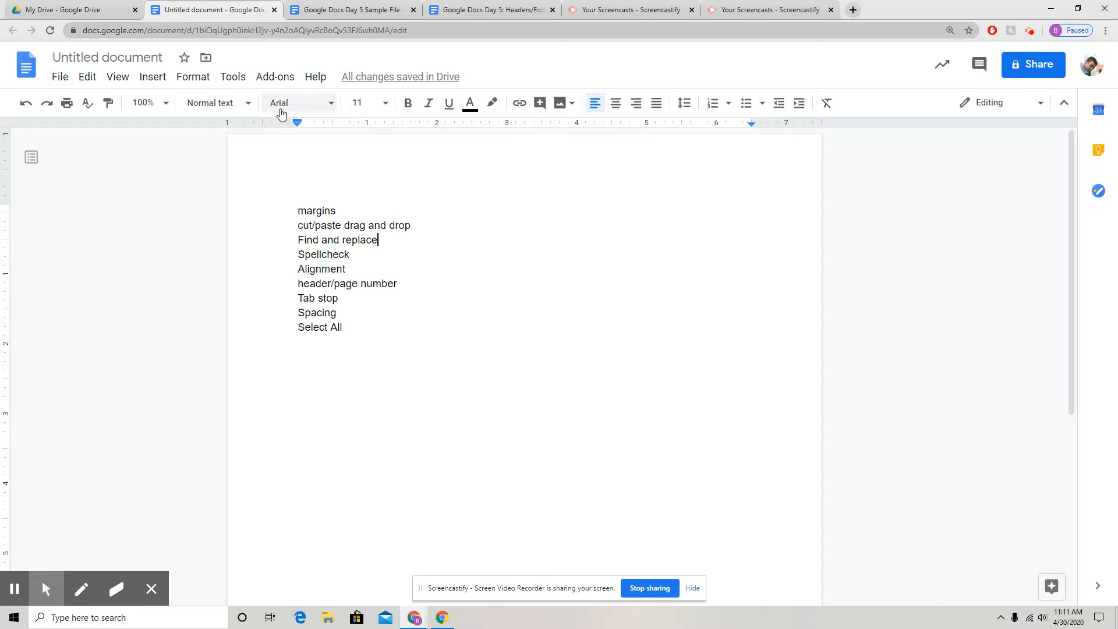
pyautogui.click(308, 106)
pyautogui.click(362, 102)
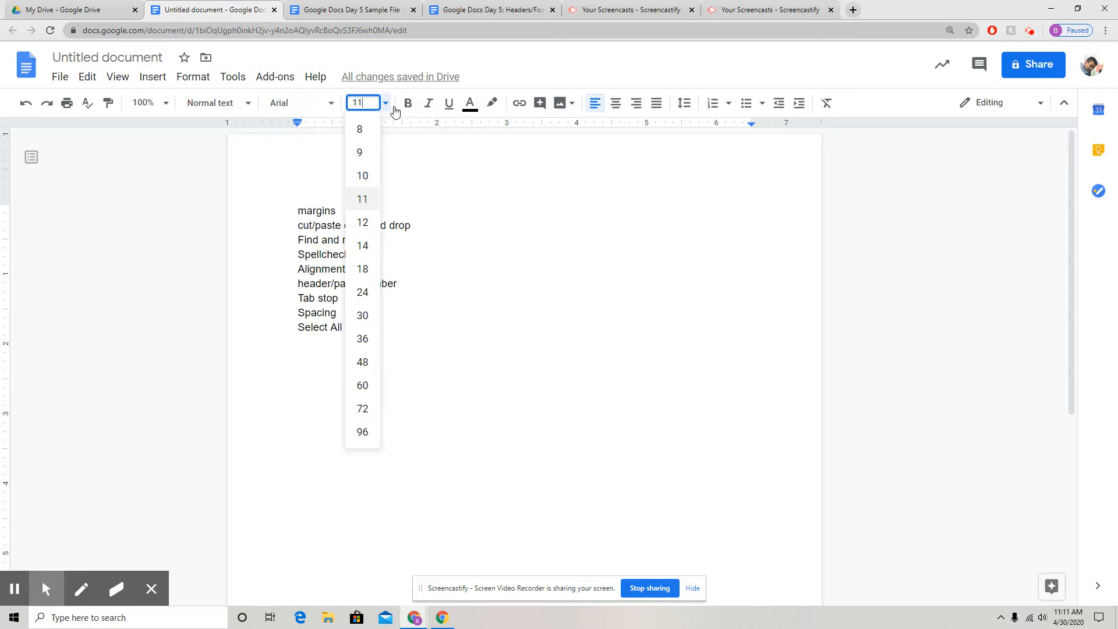
# Apply bold to the word "margins" in the first line and remove it again.
pyautogui.doubleClick(317, 211)
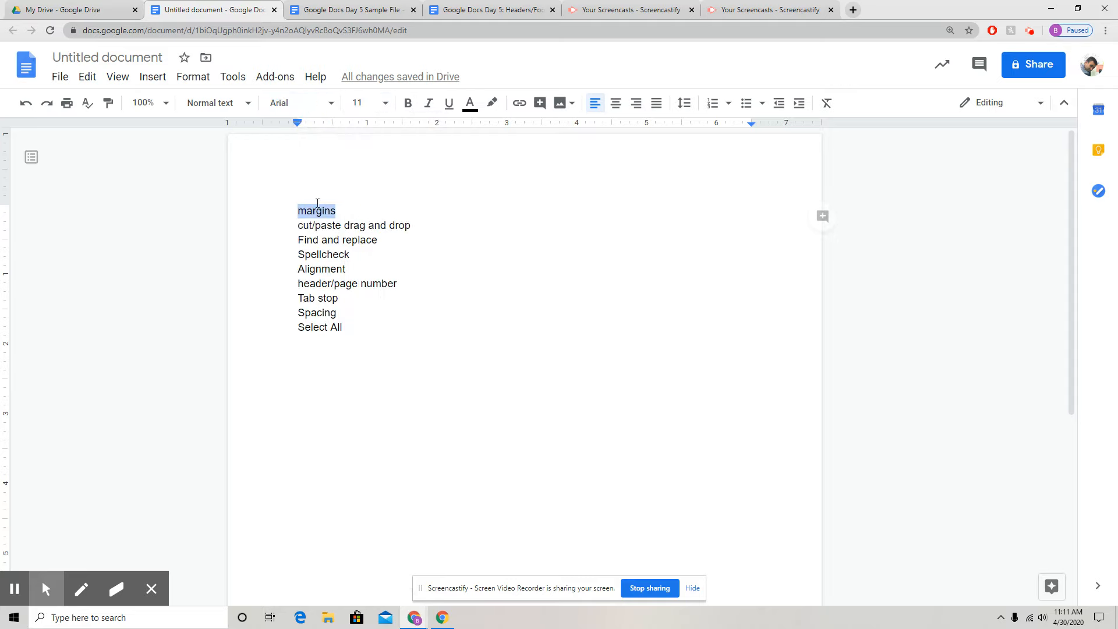
pyautogui.click(409, 105)
pyautogui.click(409, 105)
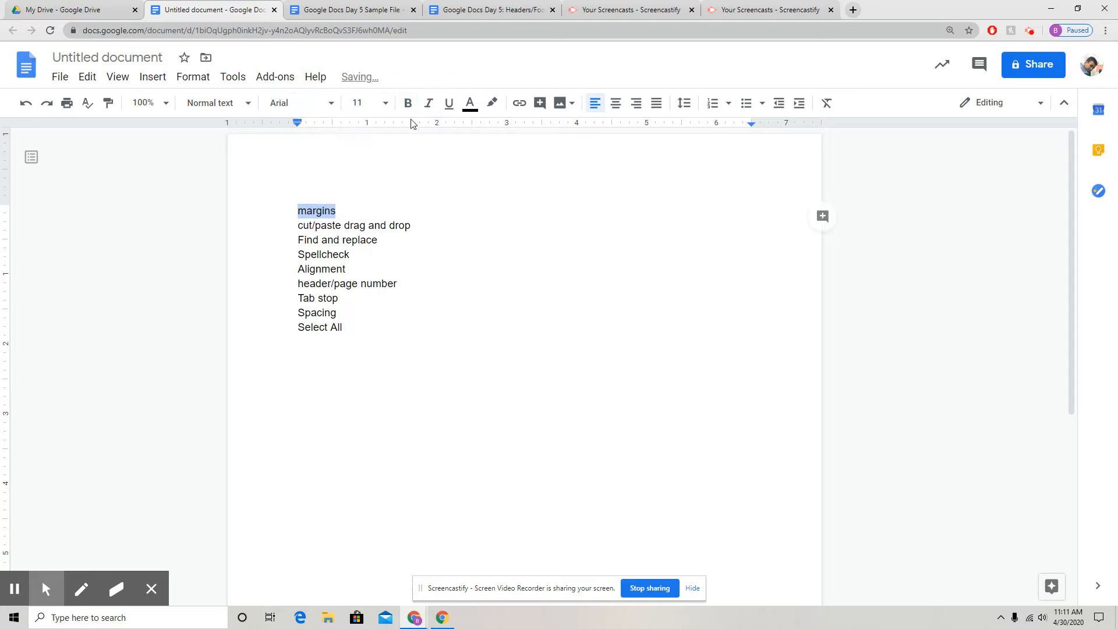
# Change the text color of the word "margins" and return it to black.
pyautogui.click(470, 103)
pyautogui.click(493, 148)
pyautogui.click(470, 104)
pyautogui.click(478, 132)
pyautogui.click(357, 237)
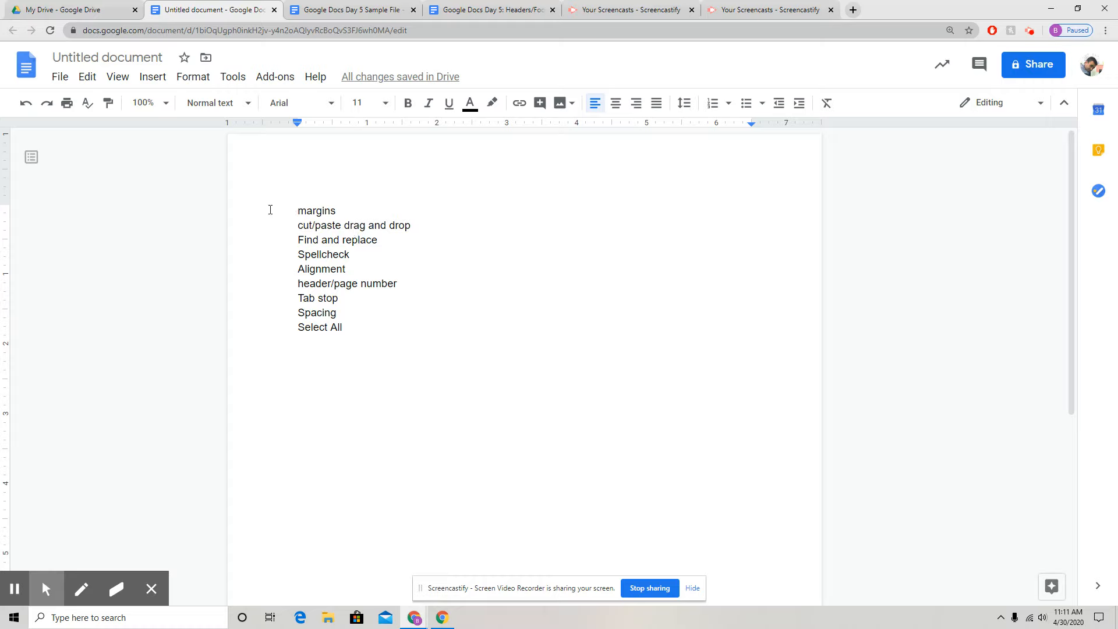
# Try center and right alignment on the "margins" line and return it to left alignment.
pyautogui.moveTo(270, 210); pyautogui.dragTo(360, 204)
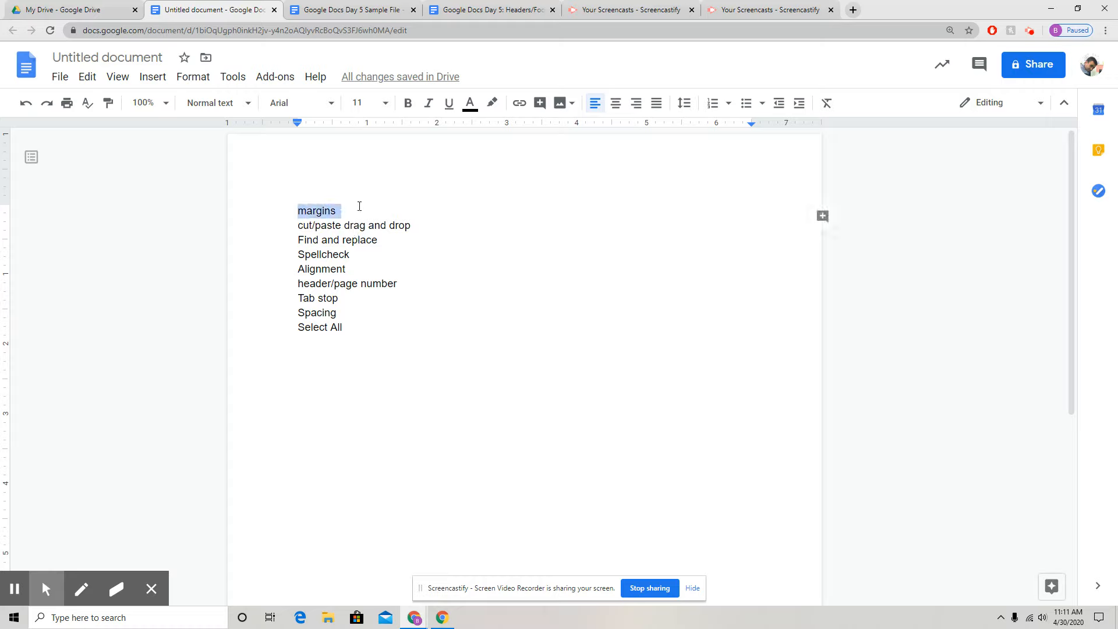
pyautogui.click(362, 215)
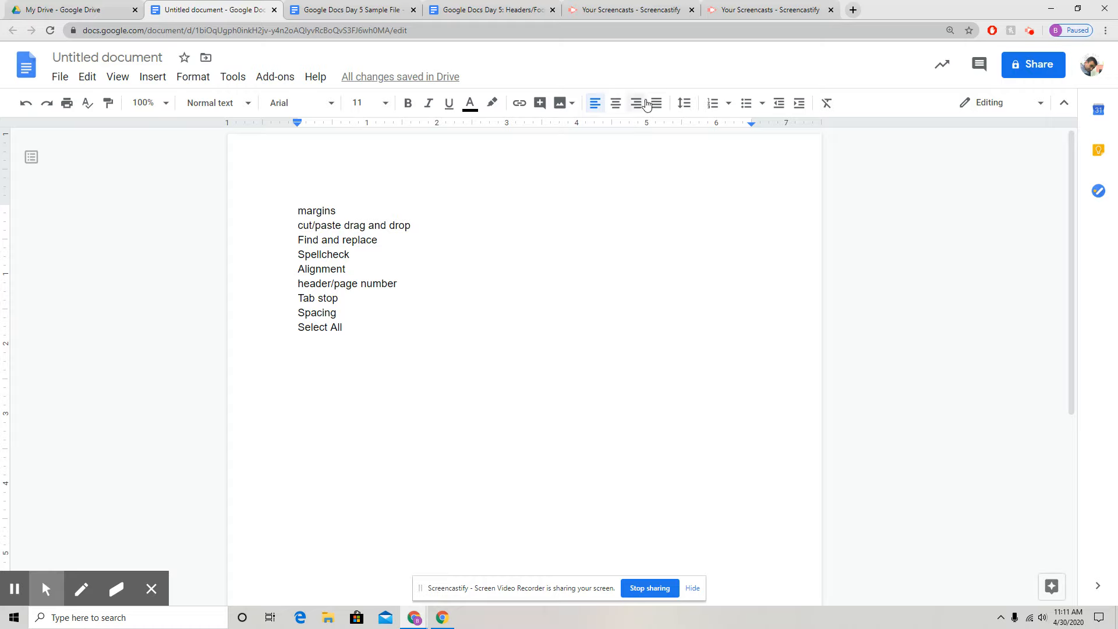
pyautogui.moveTo(295, 212); pyautogui.dragTo(375, 210)
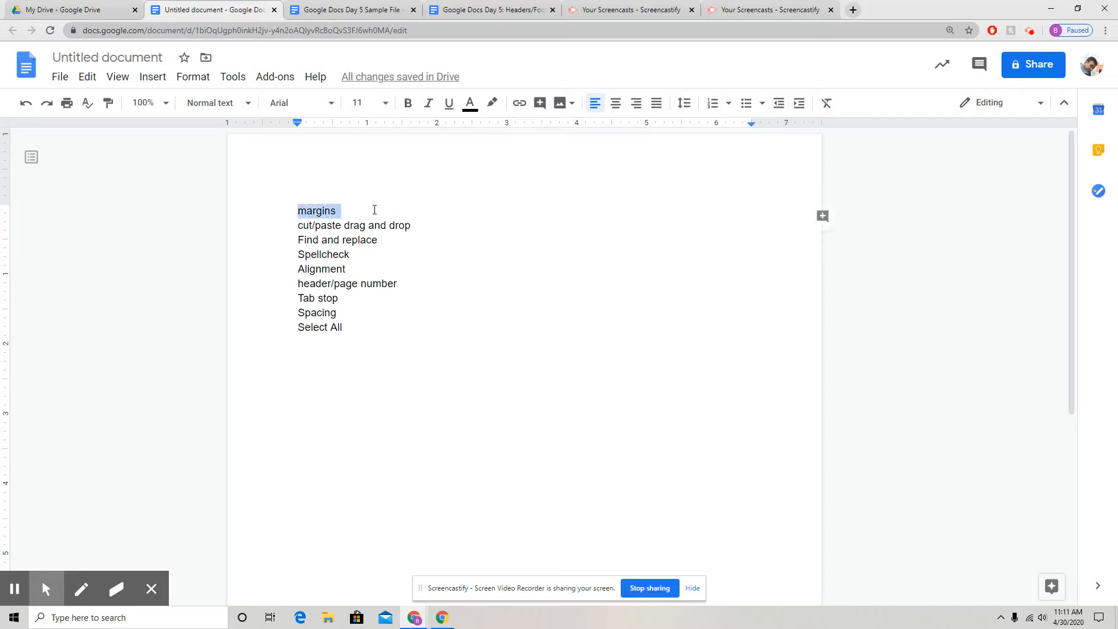
pyautogui.click(303, 215)
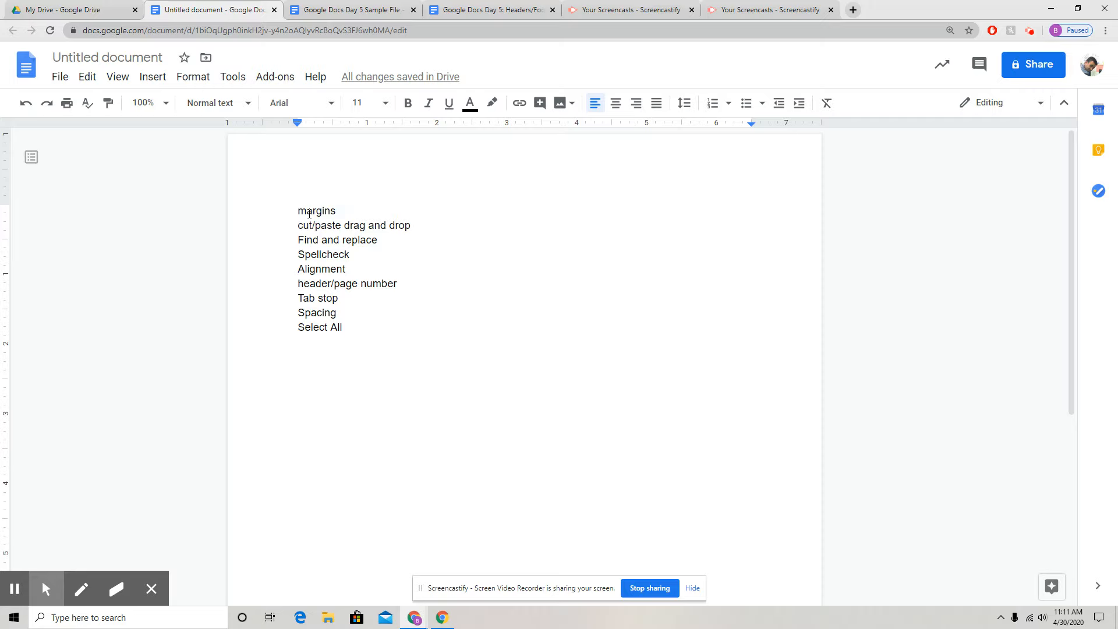
pyautogui.click(615, 107)
pyautogui.click(636, 105)
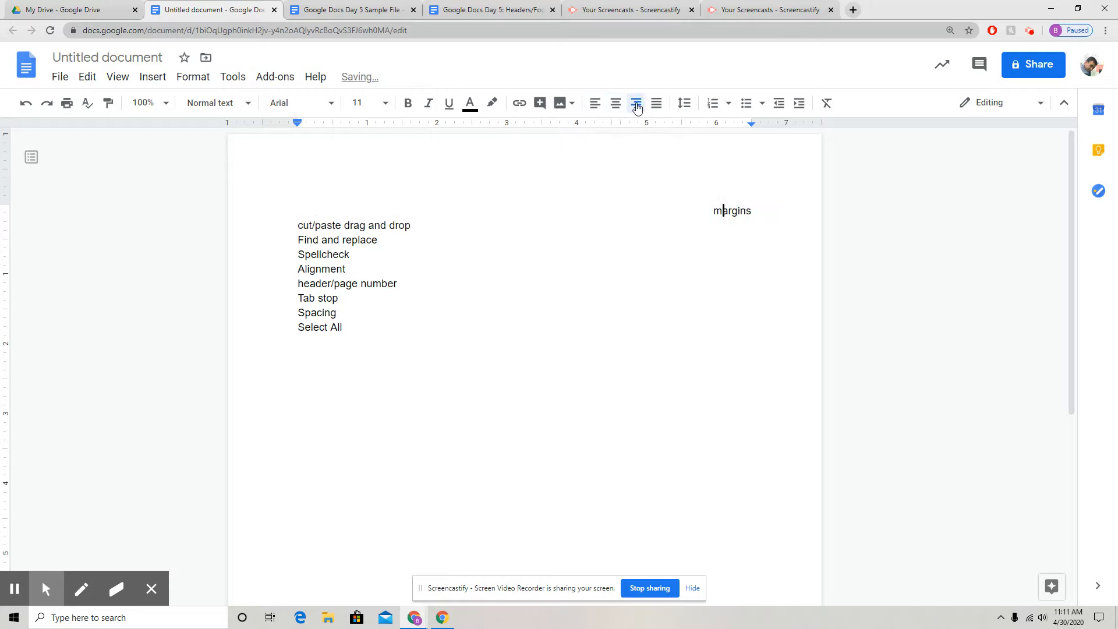
pyautogui.click(592, 106)
pyautogui.click(297, 211)
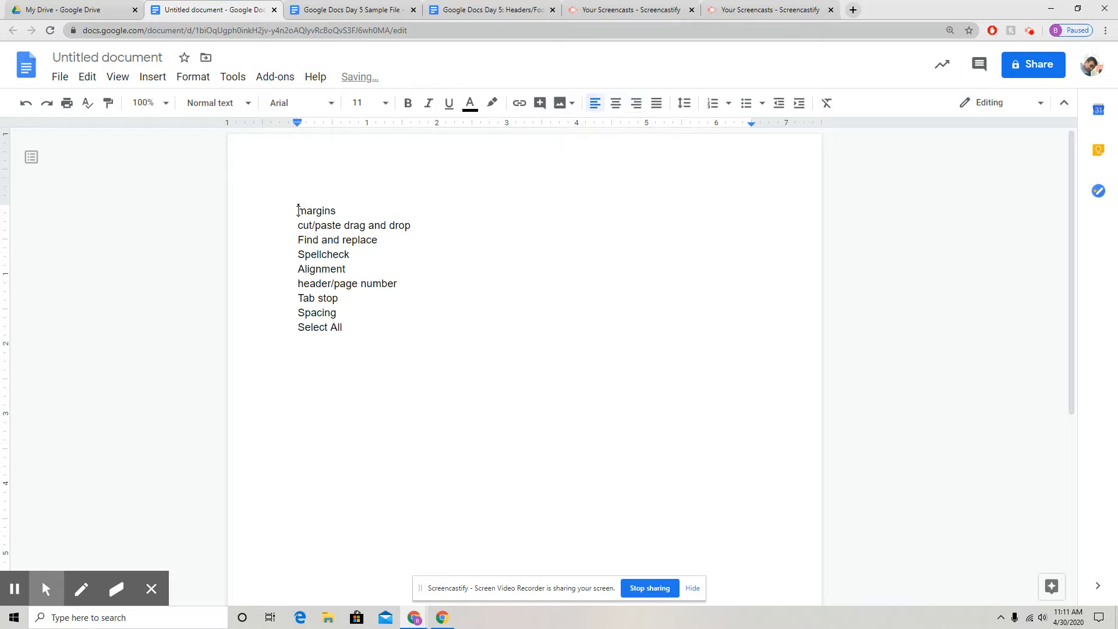
pyautogui.press('BackSpace')
pyautogui.press('BackSpace')
pyautogui.press('BackSpace')
pyautogui.press('BackSpace')
# Cut the first two lines, "margins" and "cut/paste drag and drop", from the list.
pyautogui.moveTo(298, 211); pyautogui.dragTo(426, 230)
pyautogui.hotkey('ctrl', 'c')
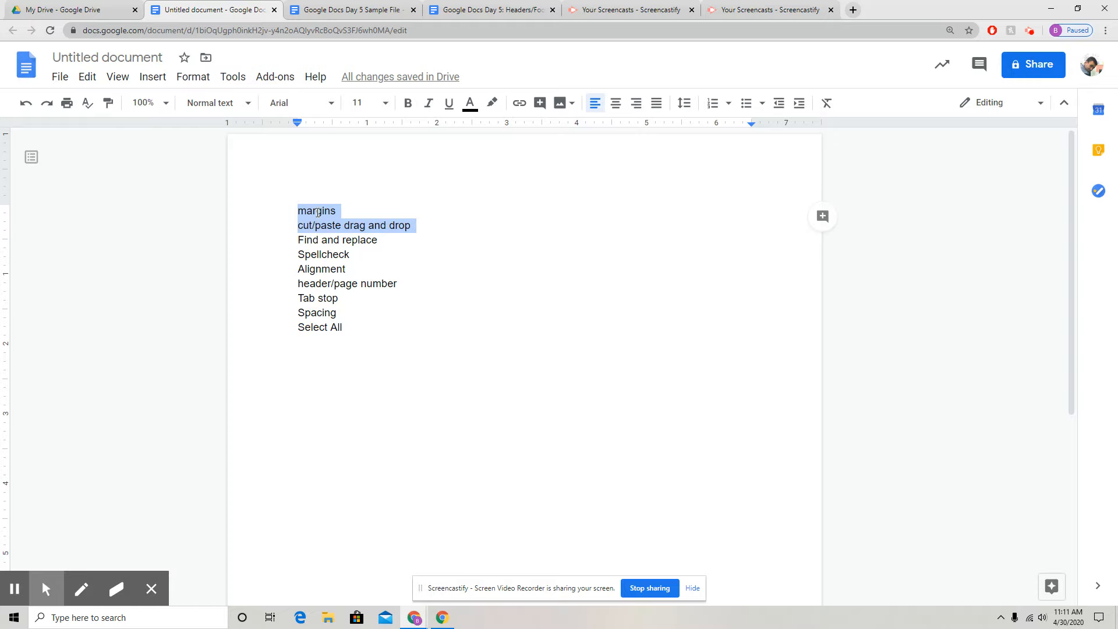
pyautogui.rightClick(328, 220)
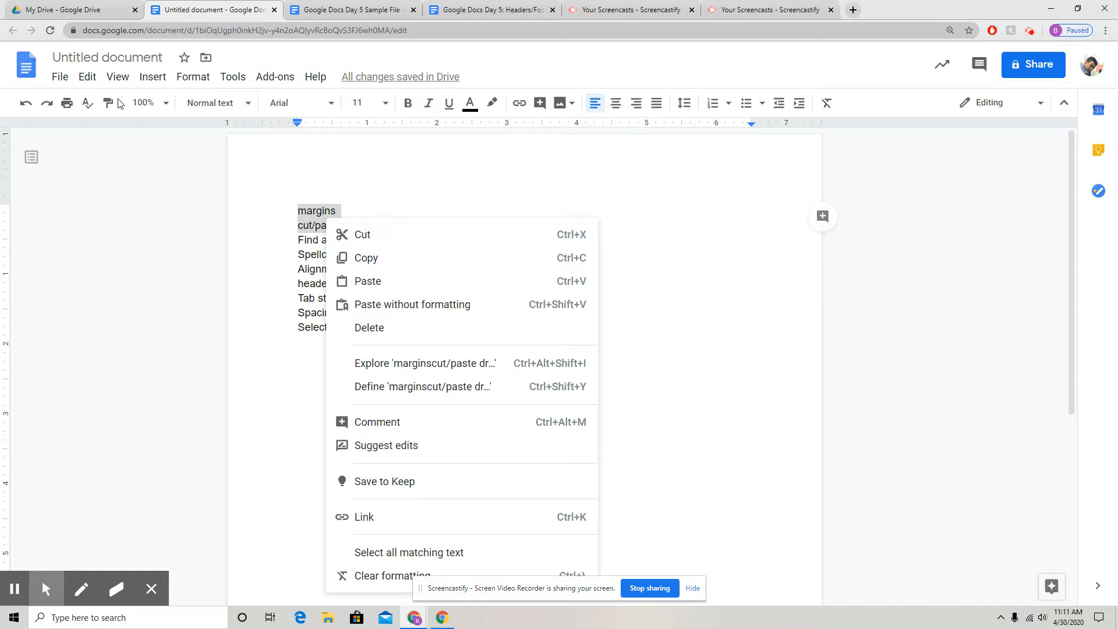
pyautogui.click(88, 78)
pyautogui.click(142, 166)
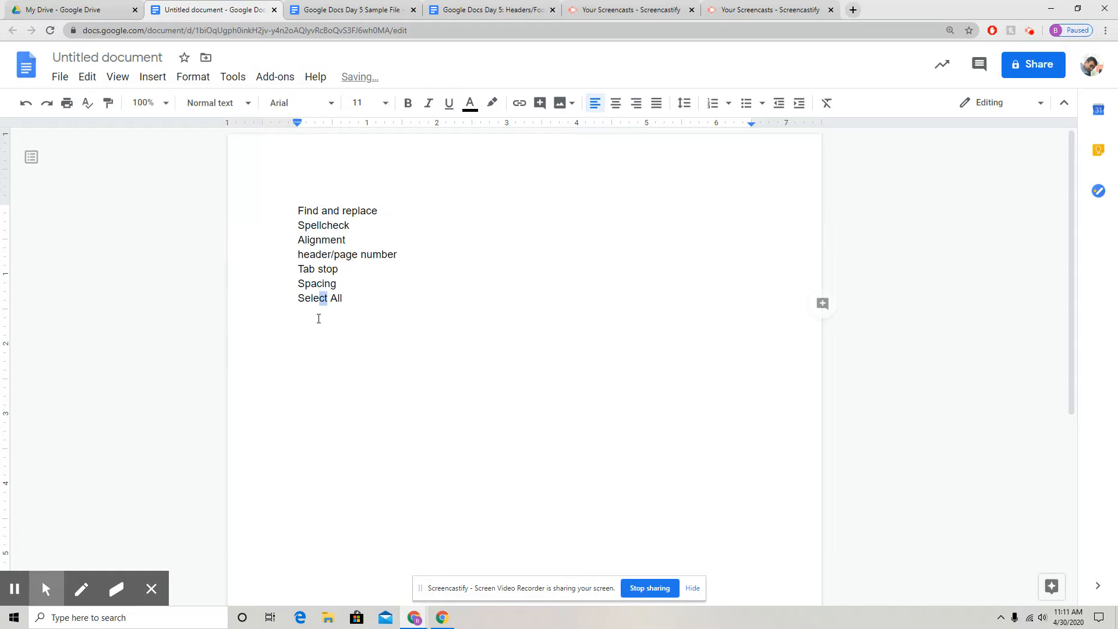
# Paste the two cut lines on a new line below "Select All" at the end of the list.
pyautogui.click(353, 303)
pyautogui.press('Return')
pyautogui.click(87, 77)
pyautogui.click(142, 207)
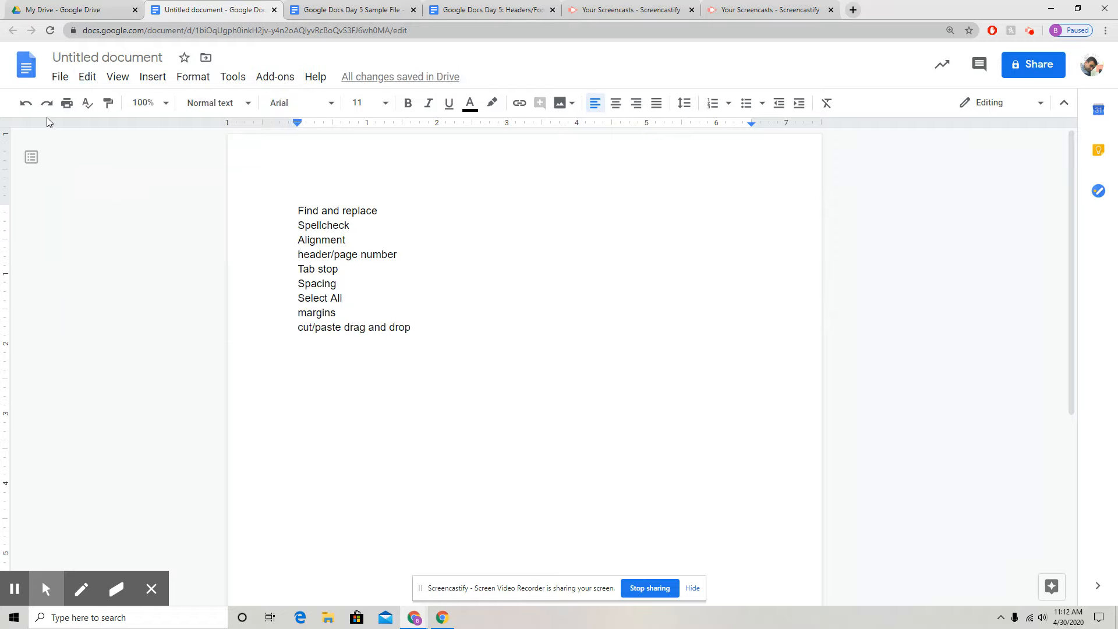
# Undo the paste, the added line break and the cut of the two lines.
pyautogui.click(25, 105)
pyautogui.click(27, 106)
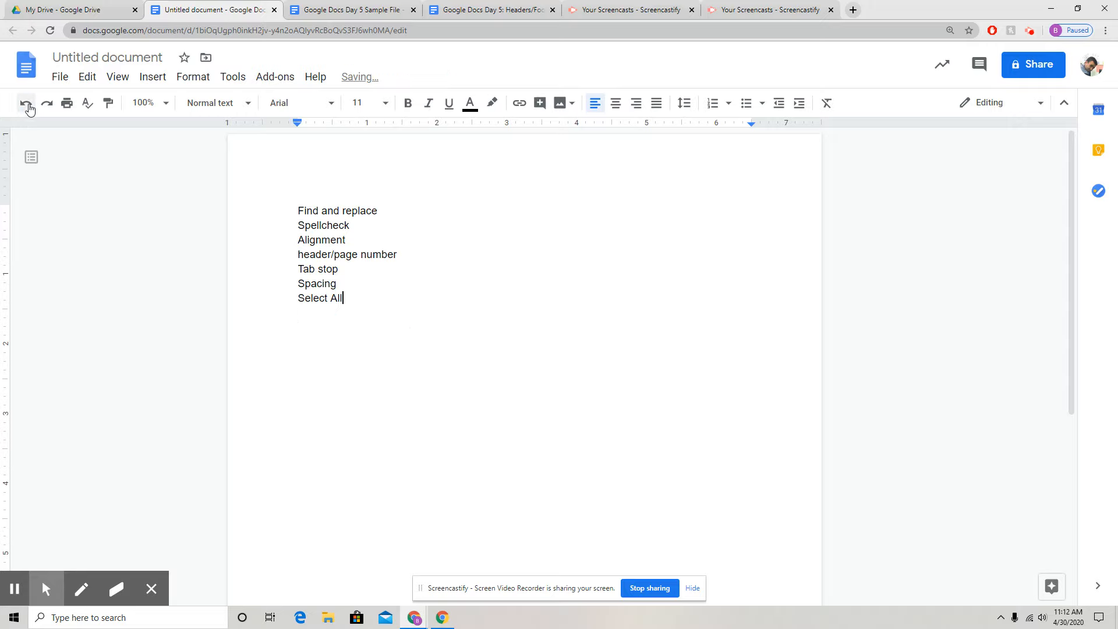
pyautogui.click(27, 106)
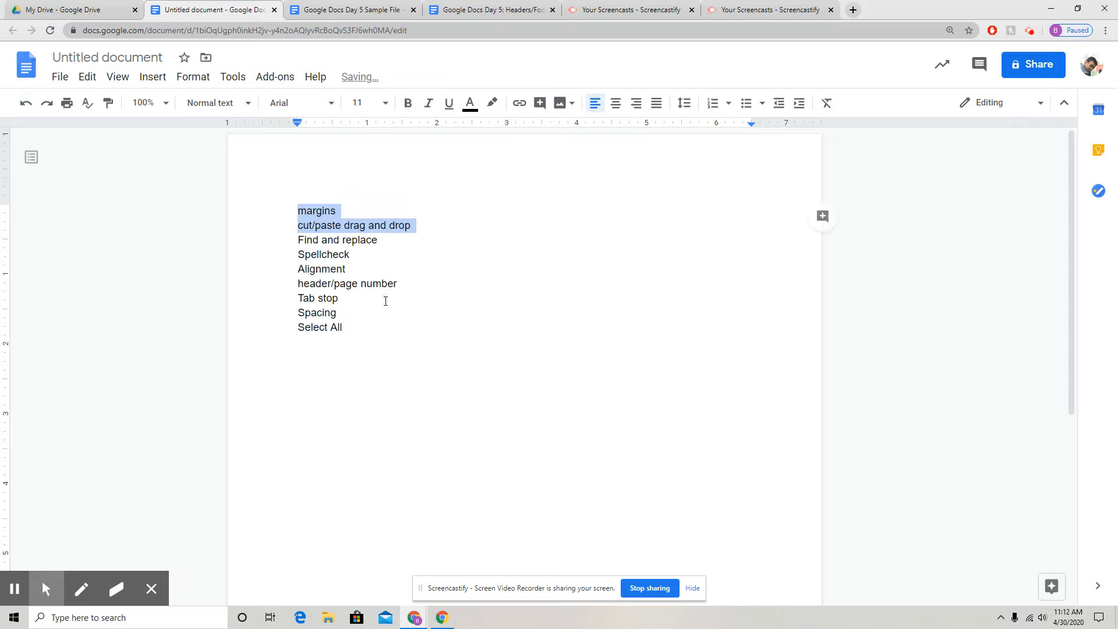
# Move the first two lines directly to the end of the list without cutting, and undo the move.
pyautogui.click(351, 227)
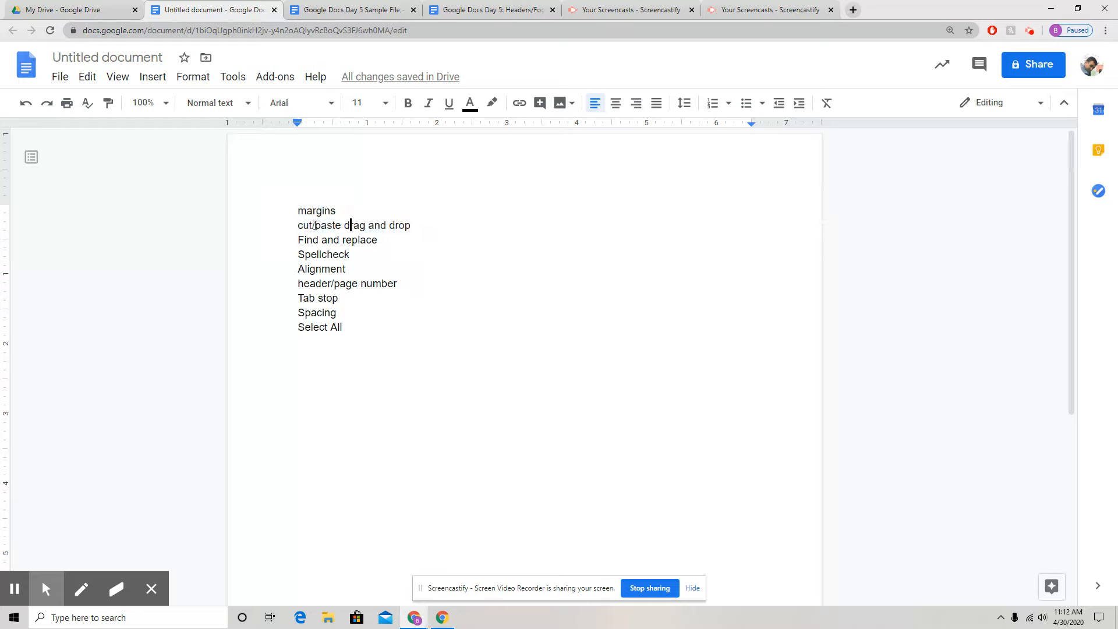
pyautogui.moveTo(295, 210); pyautogui.dragTo(426, 221)
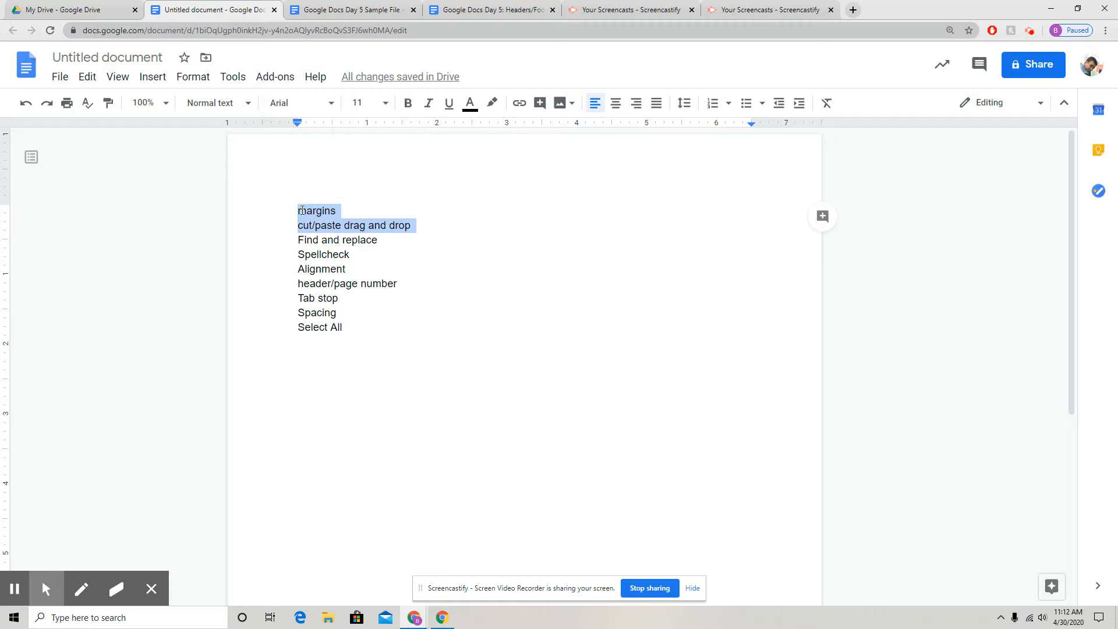
pyautogui.moveTo(315, 213); pyautogui.dragTo(368, 355)
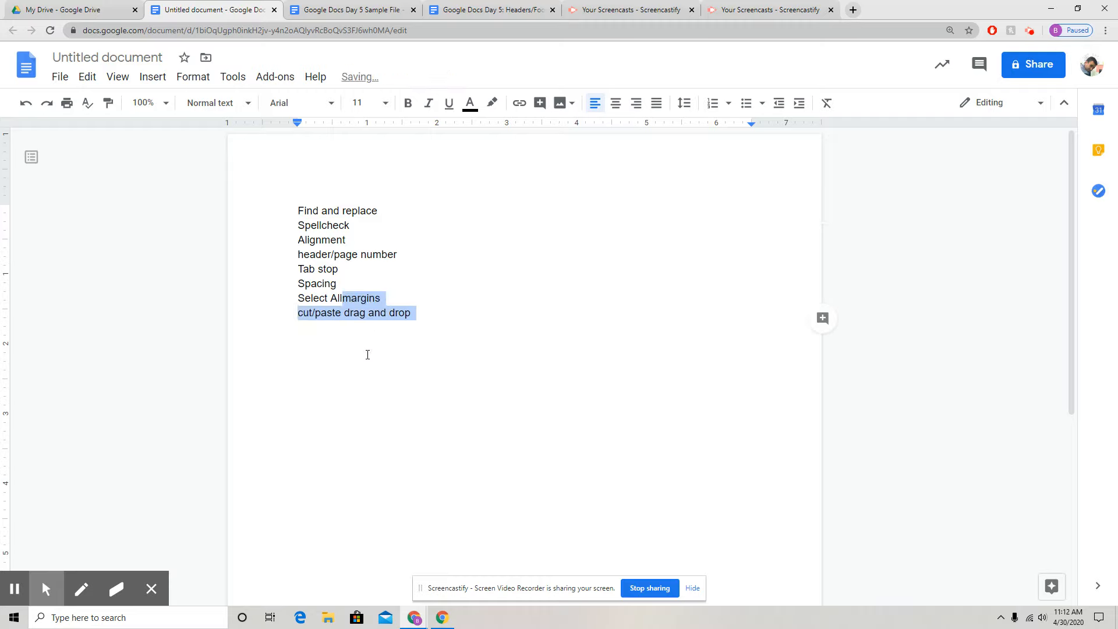
pyautogui.hotkey('ctrl', 'z')
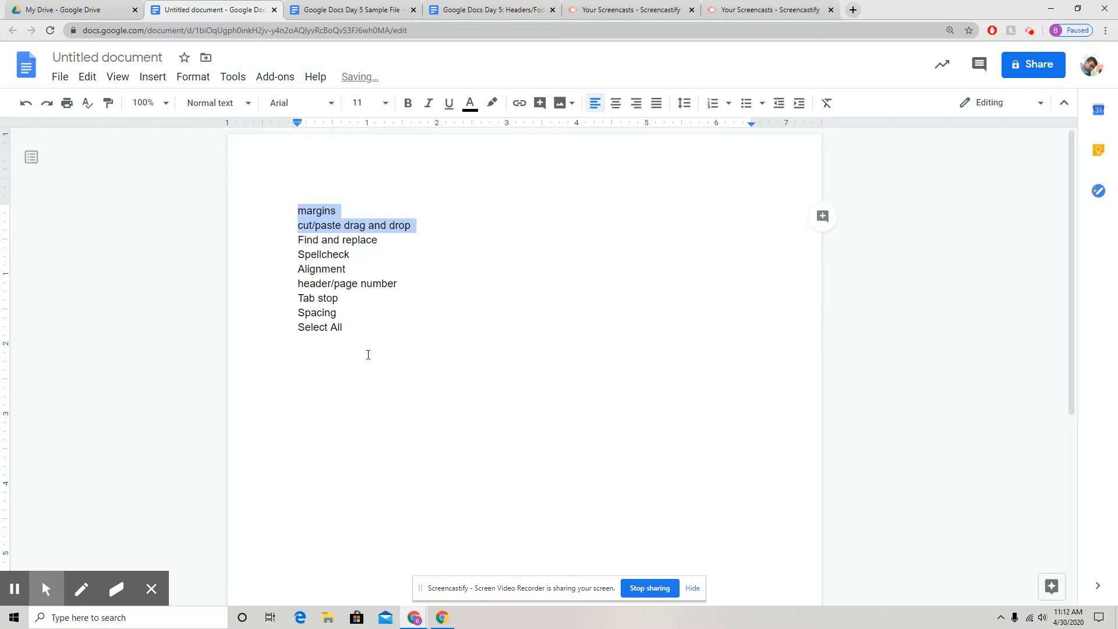
# Open Find and replace and search the document for "margins".
pyautogui.click(320, 257)
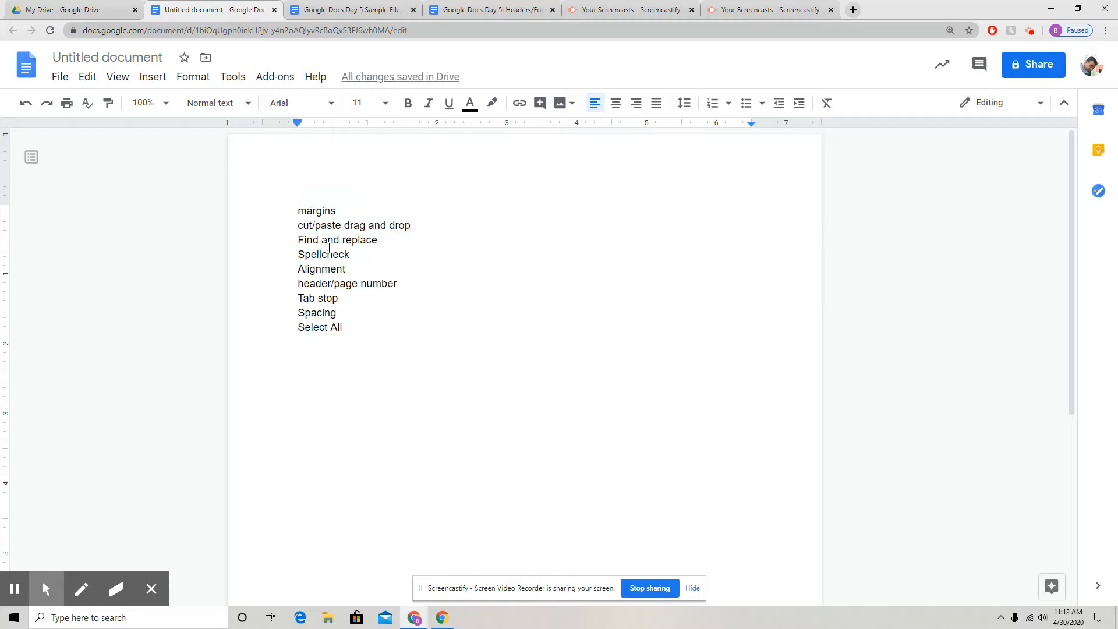
pyautogui.click(329, 239)
pyautogui.click(88, 78)
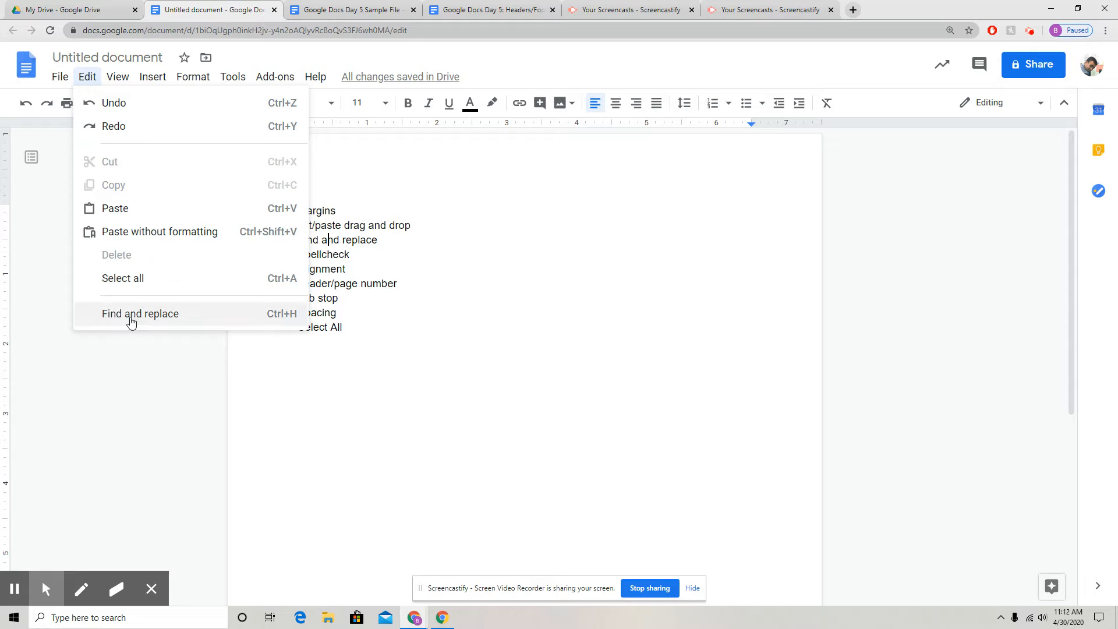
pyautogui.doubleClick(345, 315)
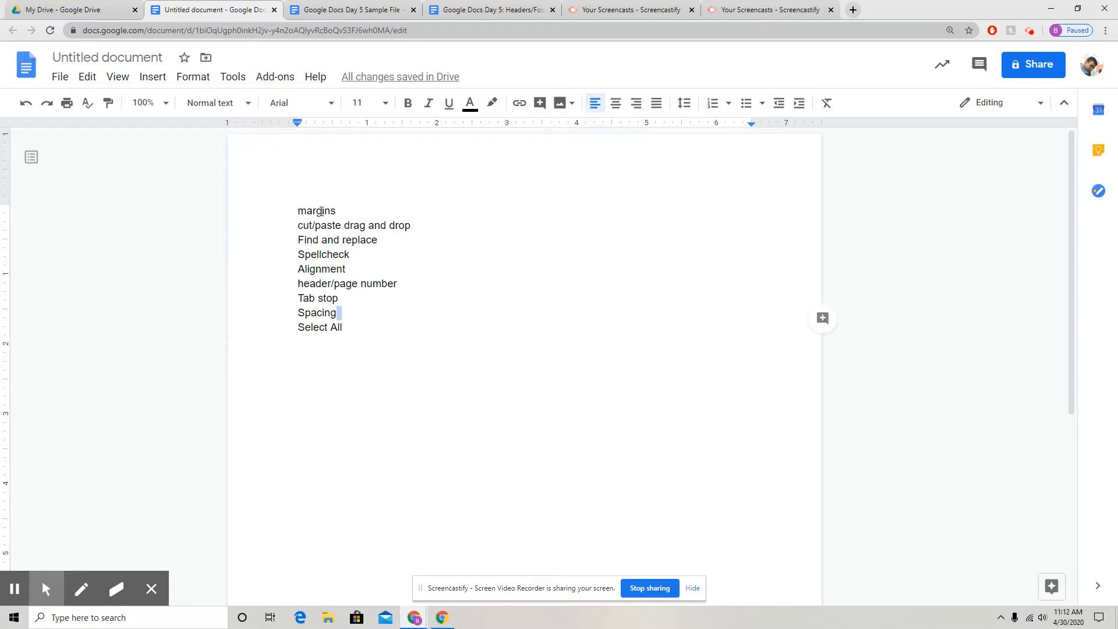
pyautogui.click(87, 77)
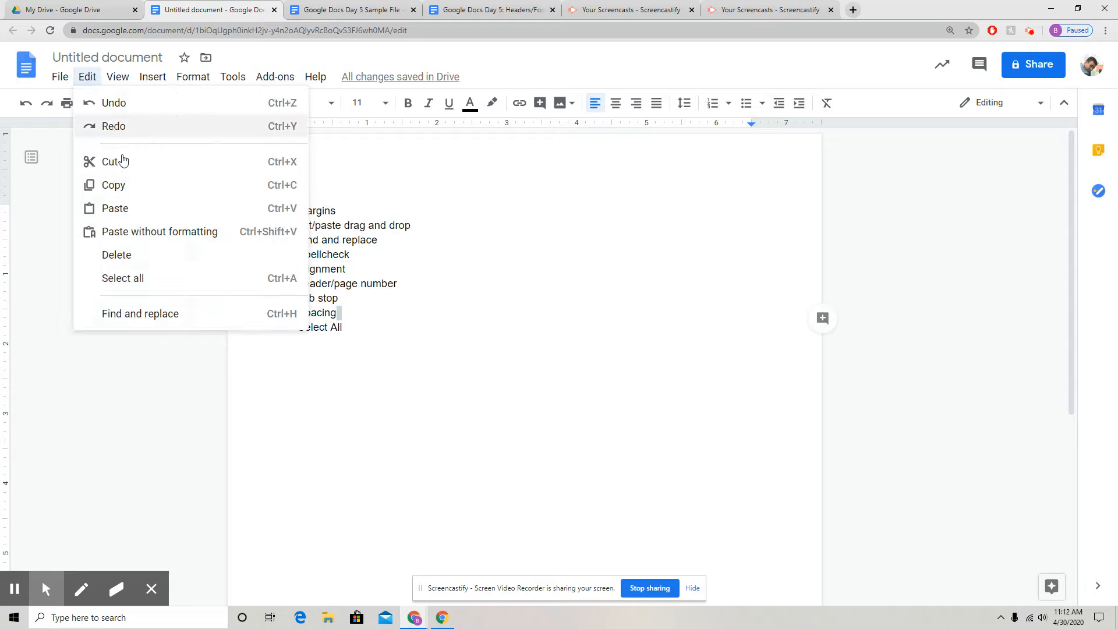
pyautogui.click(176, 317)
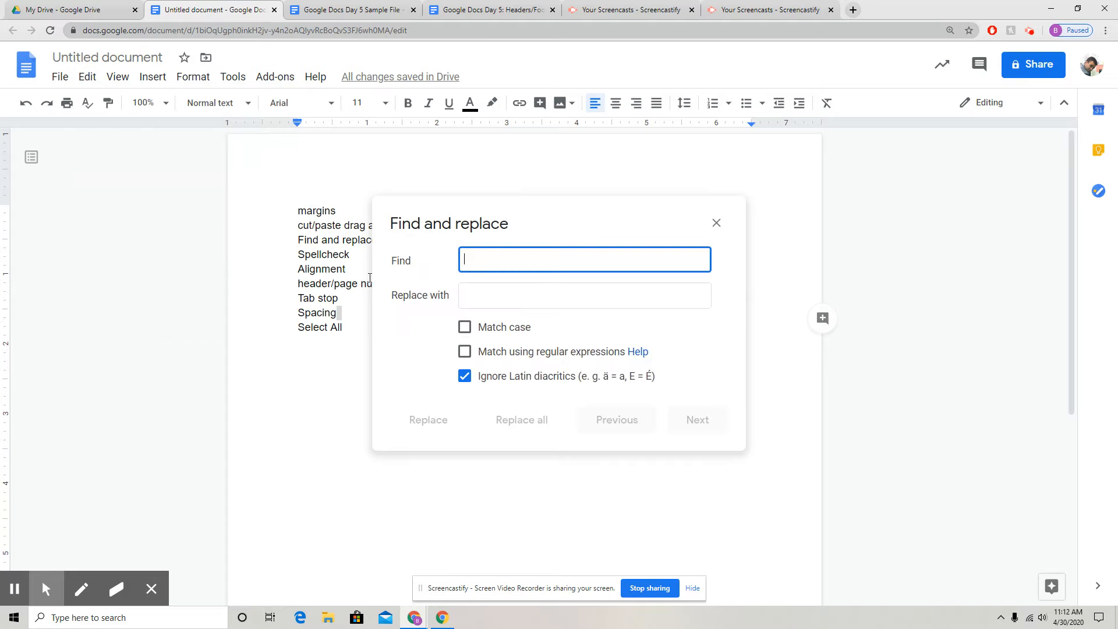
pyautogui.write('margins')
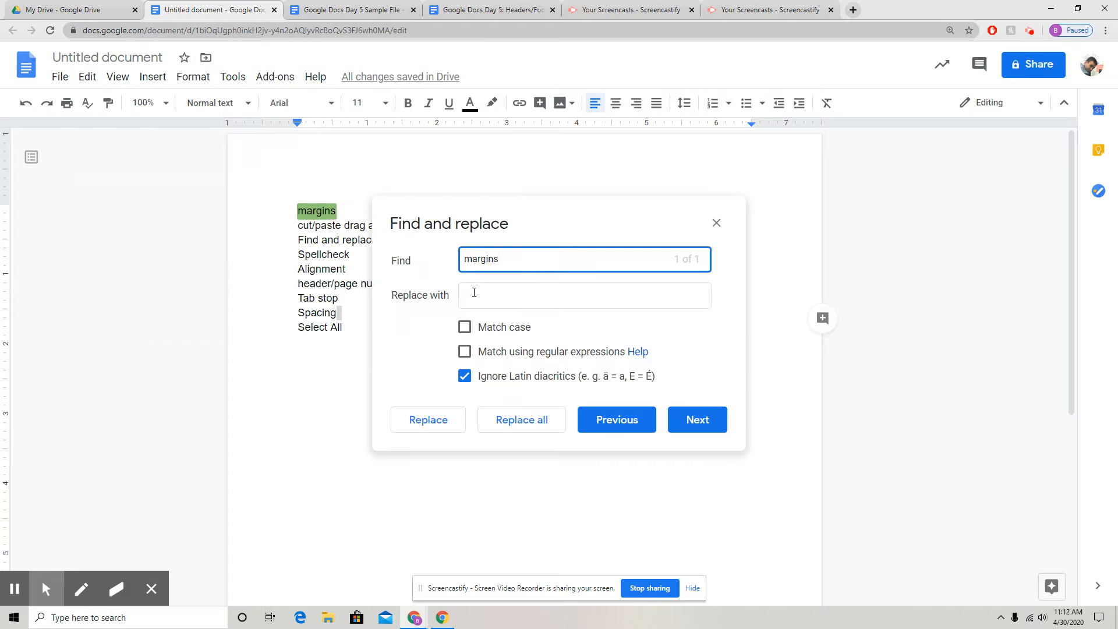
# Replace all matches of "margins" with "BLUE", close the dialog and undo the replacement.
pyautogui.click(474, 293)
pyautogui.write('B')
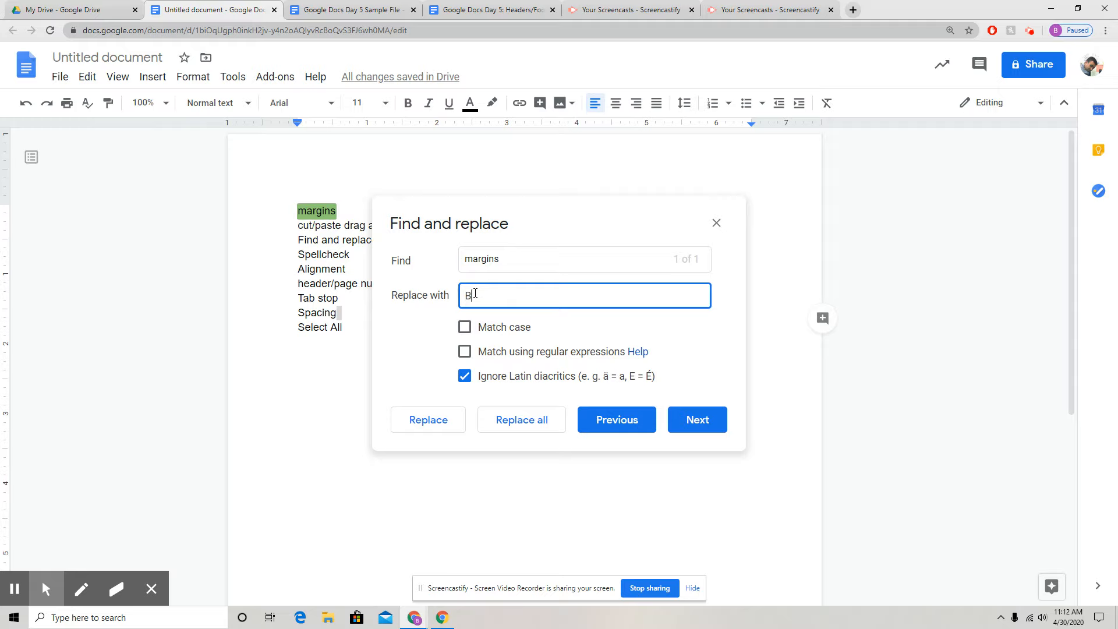
pyautogui.write('LUE')
pyautogui.click(512, 424)
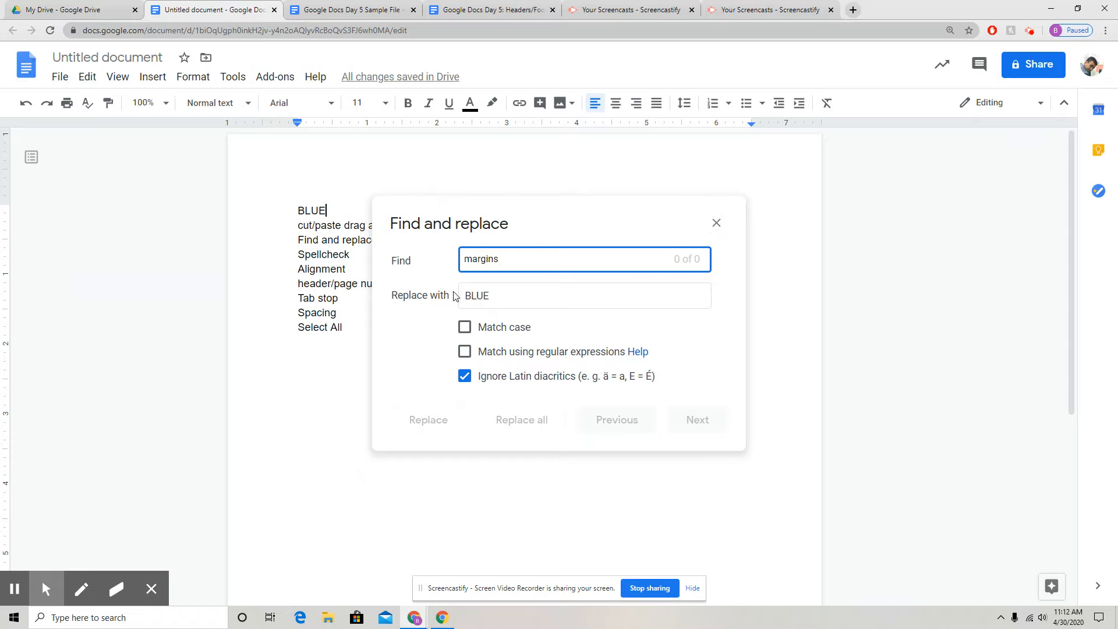
pyautogui.click(716, 224)
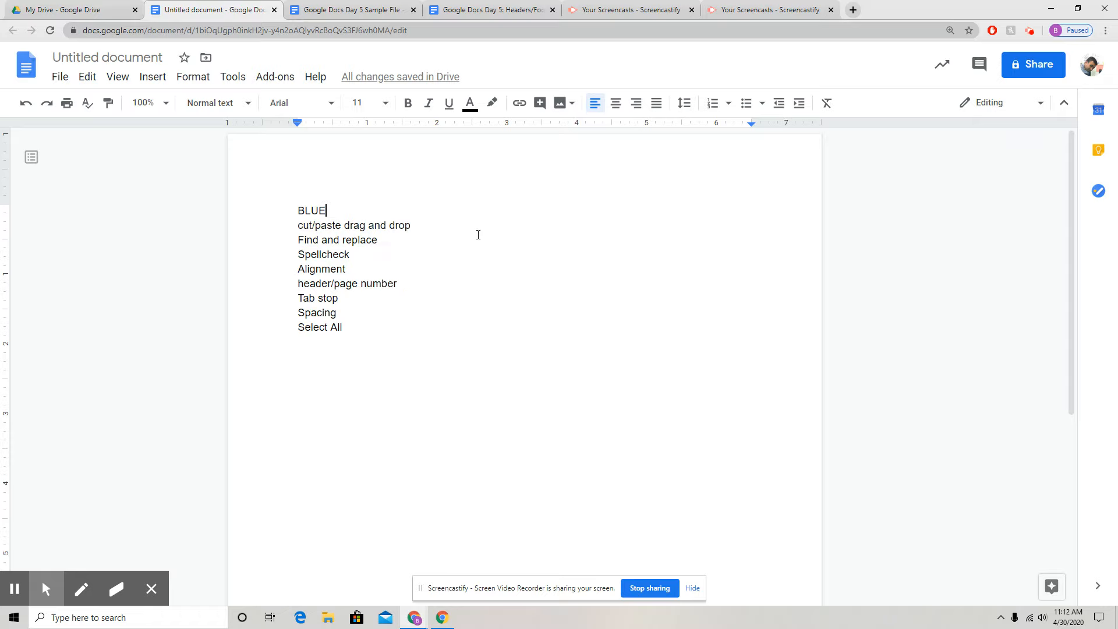
pyautogui.hotkey('ctrl', 'z')
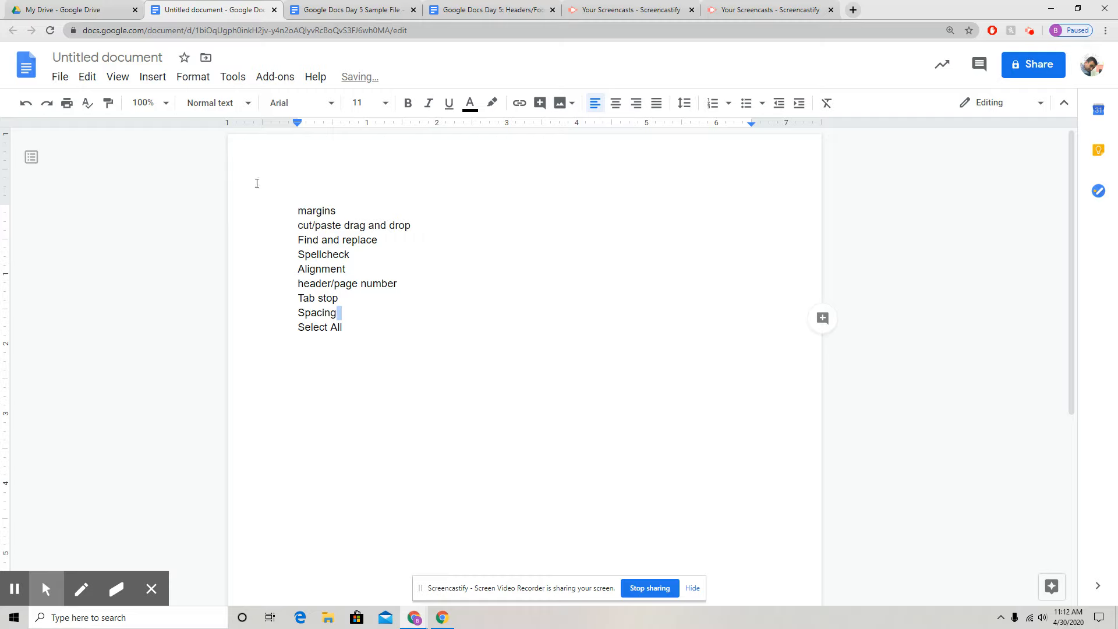
# Introduce spelling errors by changing "margins" to "marginZ" and adding "ADSF" directly after "Spacing".
pyautogui.click(322, 256)
pyautogui.press('BackSpace')
pyautogui.write('Z')
pyautogui.click(351, 313)
pyautogui.write('ADSF')
pyautogui.click(368, 338)
# Run the spelling and grammar check on the document and close it.
pyautogui.click(192, 76)
pyautogui.moveTo(234, 78)
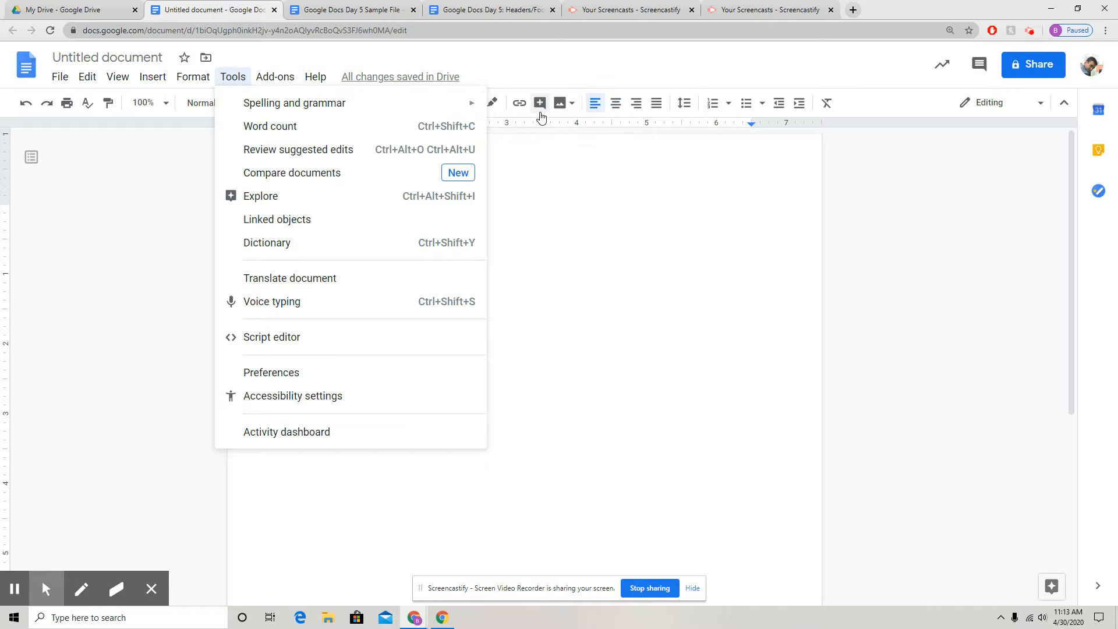
pyautogui.moveTo(345, 108)
pyautogui.click(517, 108)
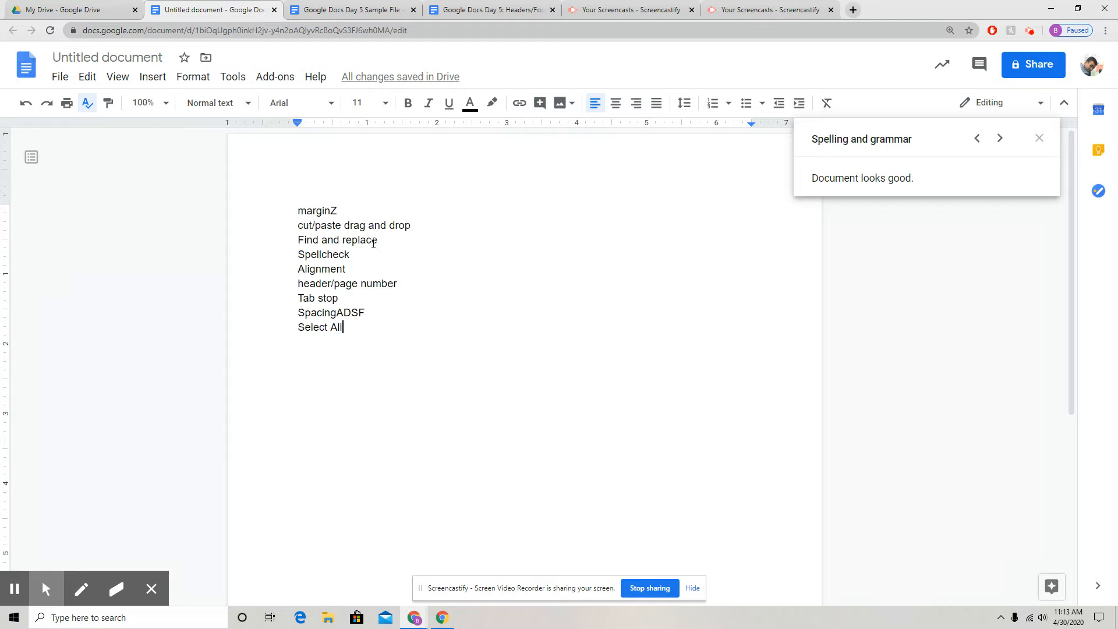
pyautogui.click(232, 78)
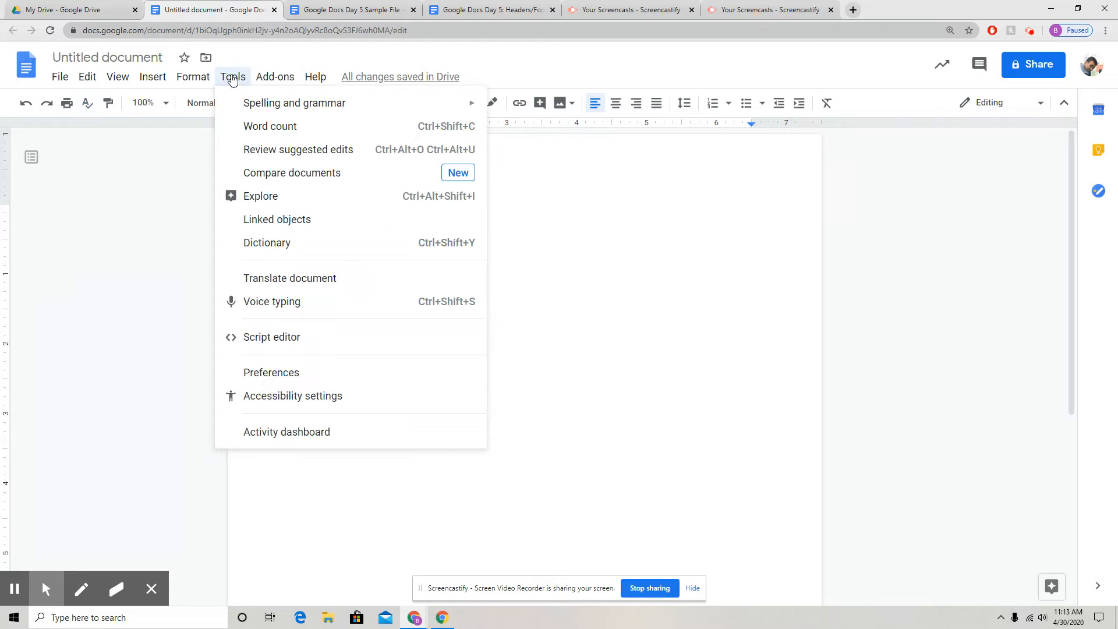
pyautogui.click(232, 78)
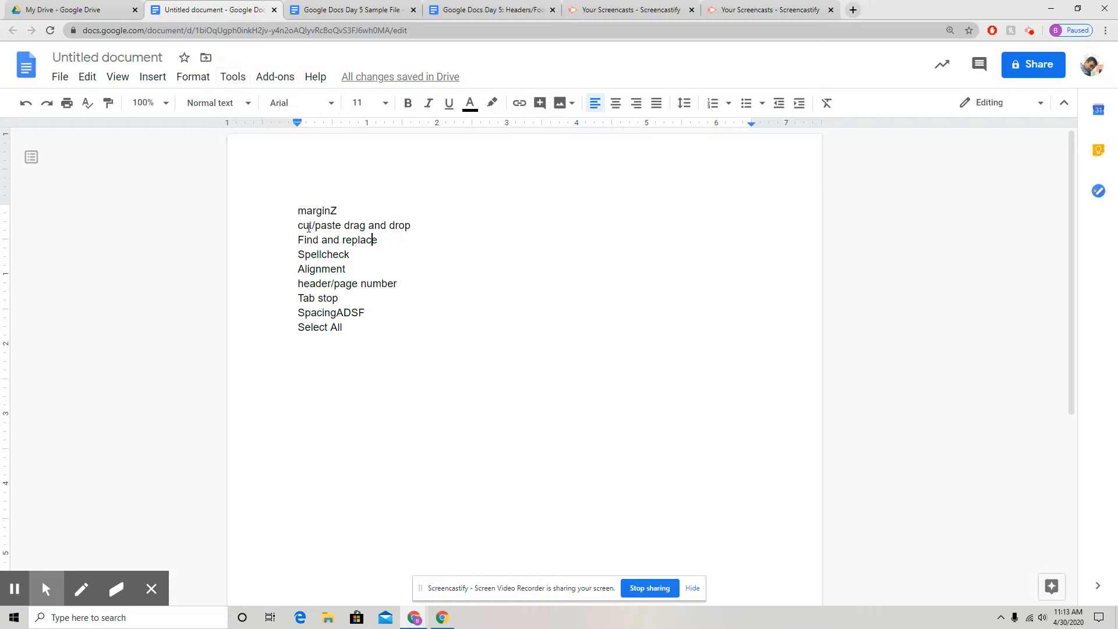
pyautogui.click(349, 296)
pyautogui.moveTo(293, 287); pyautogui.dragTo(422, 284)
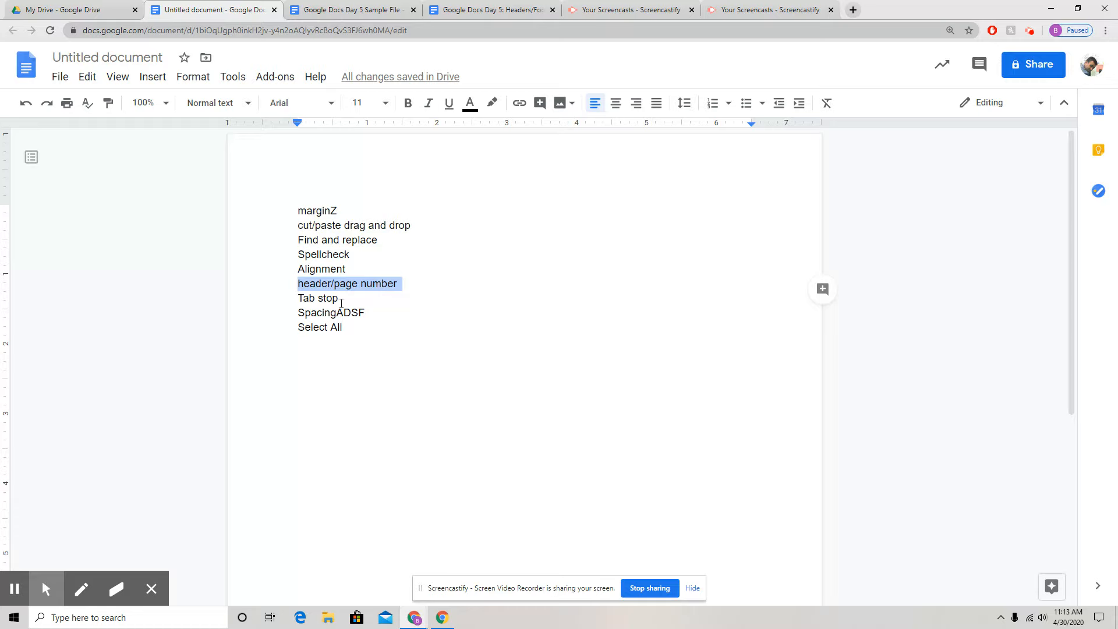
pyautogui.click(347, 331)
pyautogui.moveTo(347, 323); pyautogui.dragTo(305, 205)
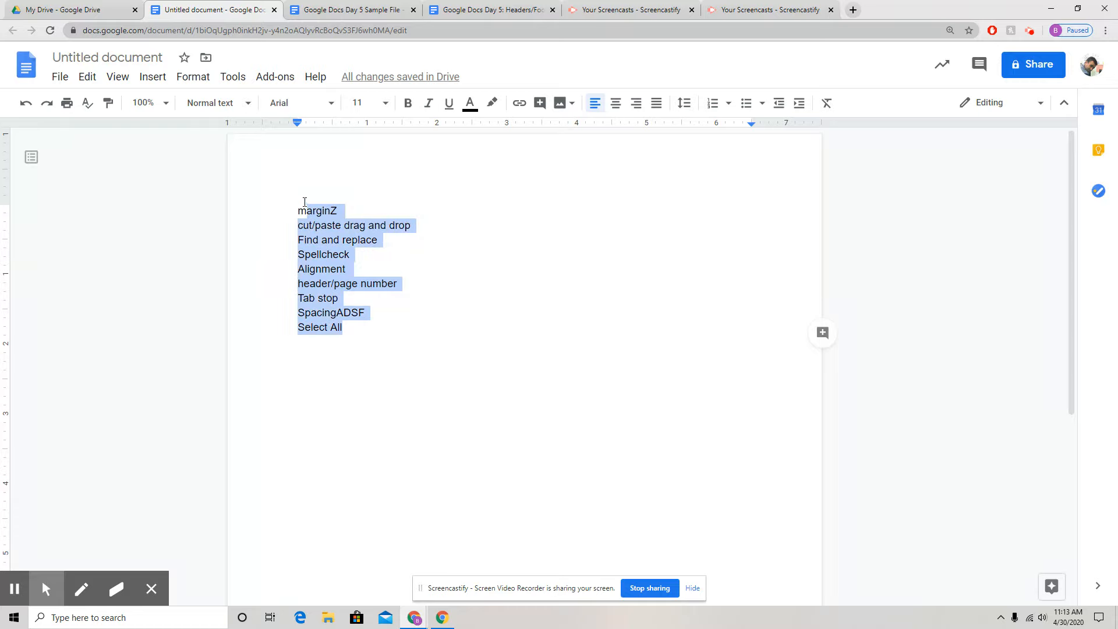
pyautogui.click(350, 290)
pyautogui.doubleClick(370, 318)
pyautogui.moveTo(297, 329); pyautogui.dragTo(357, 327)
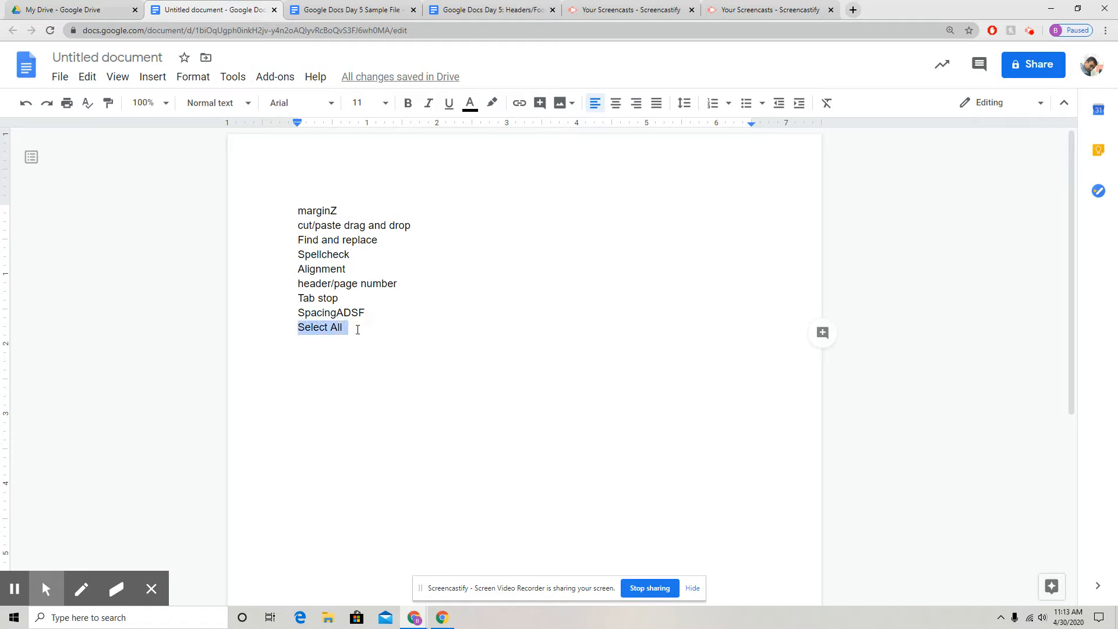
pyautogui.click(357, 330)
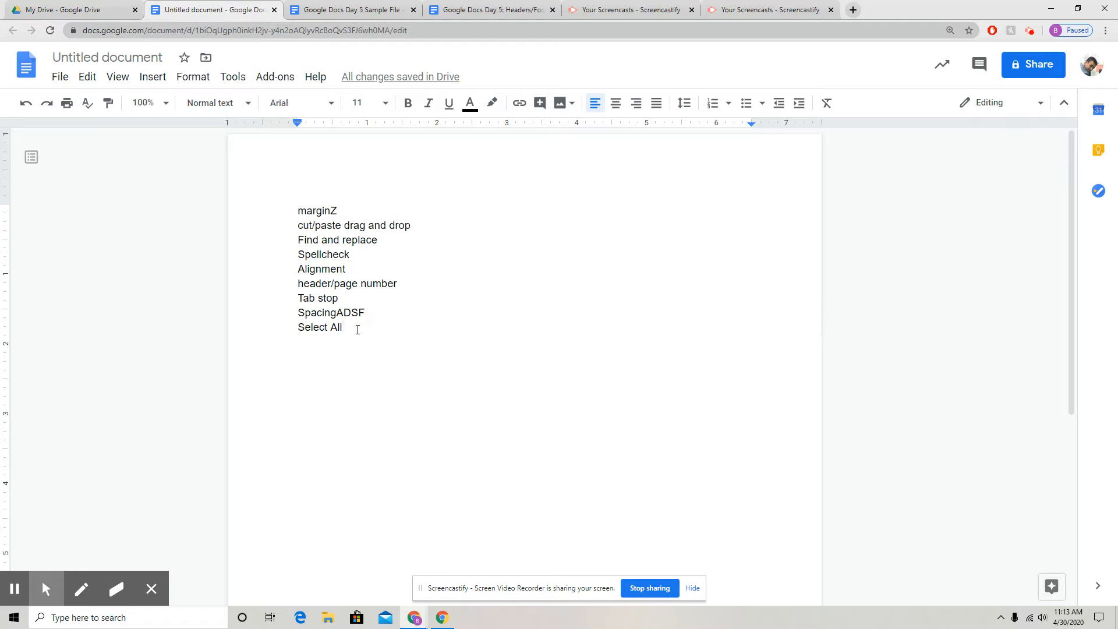
# Select the entire document and try double and single line spacing before setting it to 1.5.
pyautogui.hotkey('ctrl', 'a')
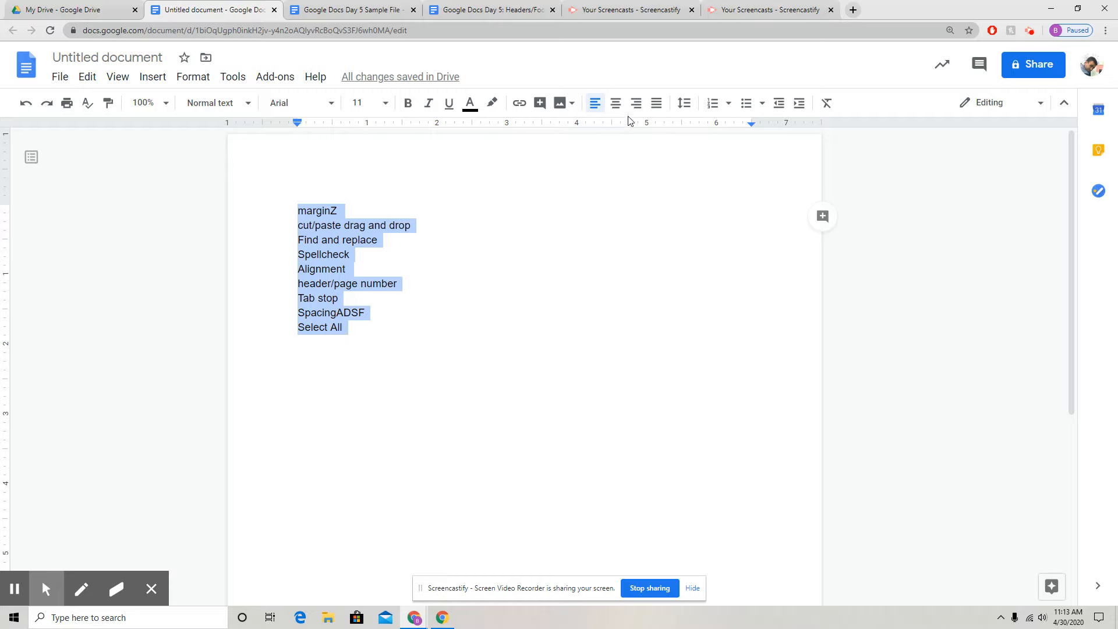
pyautogui.click(684, 103)
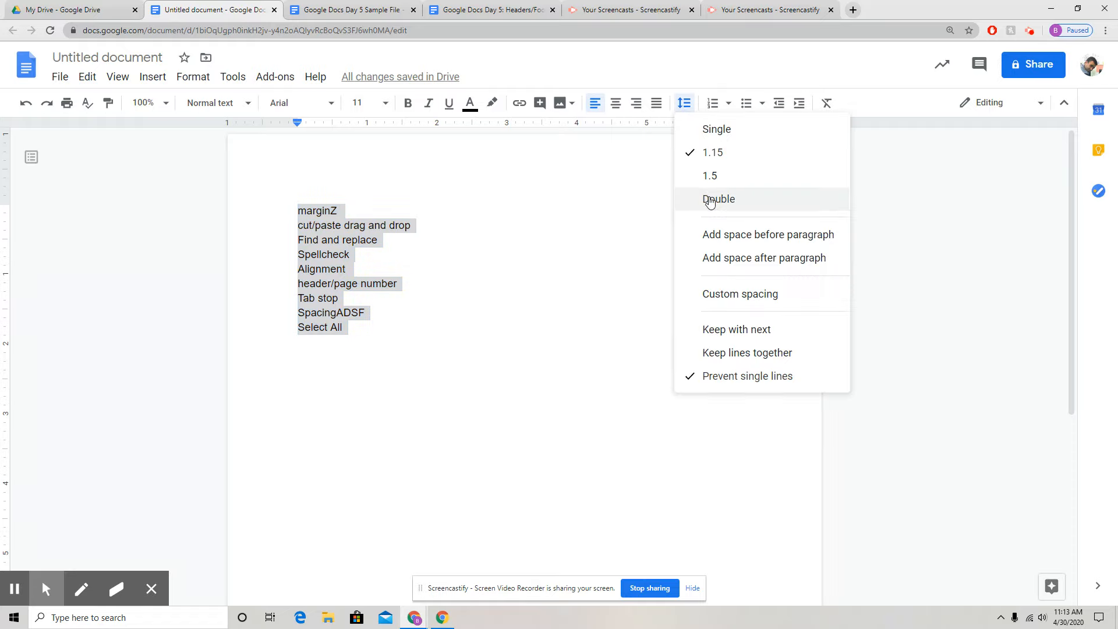
pyautogui.click(707, 198)
pyautogui.click(684, 103)
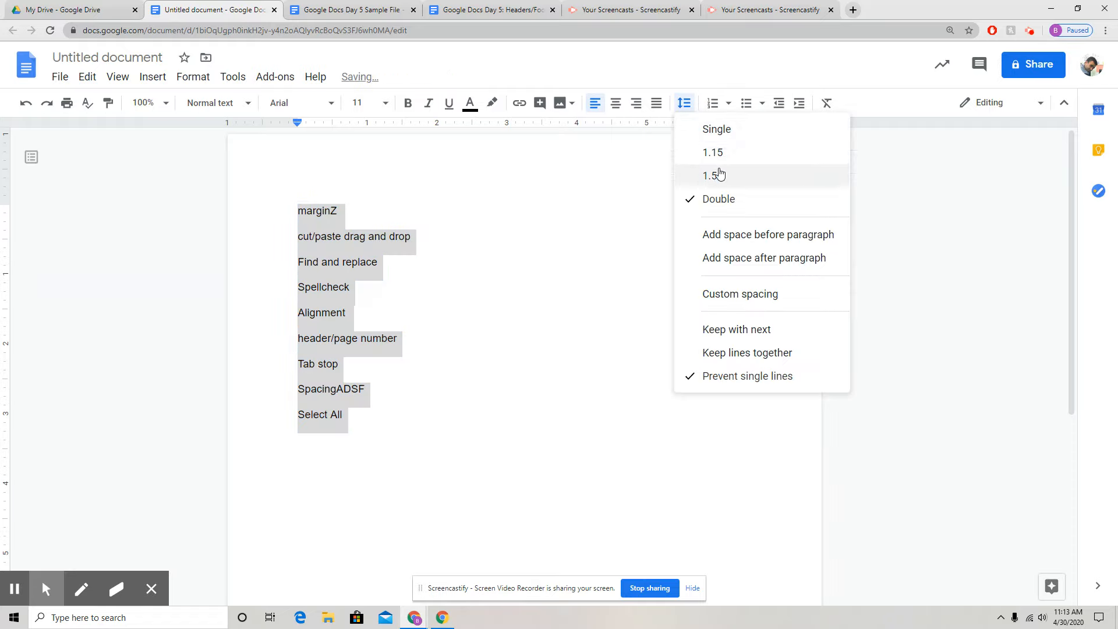
pyautogui.click(699, 128)
pyautogui.click(684, 103)
pyautogui.click(713, 177)
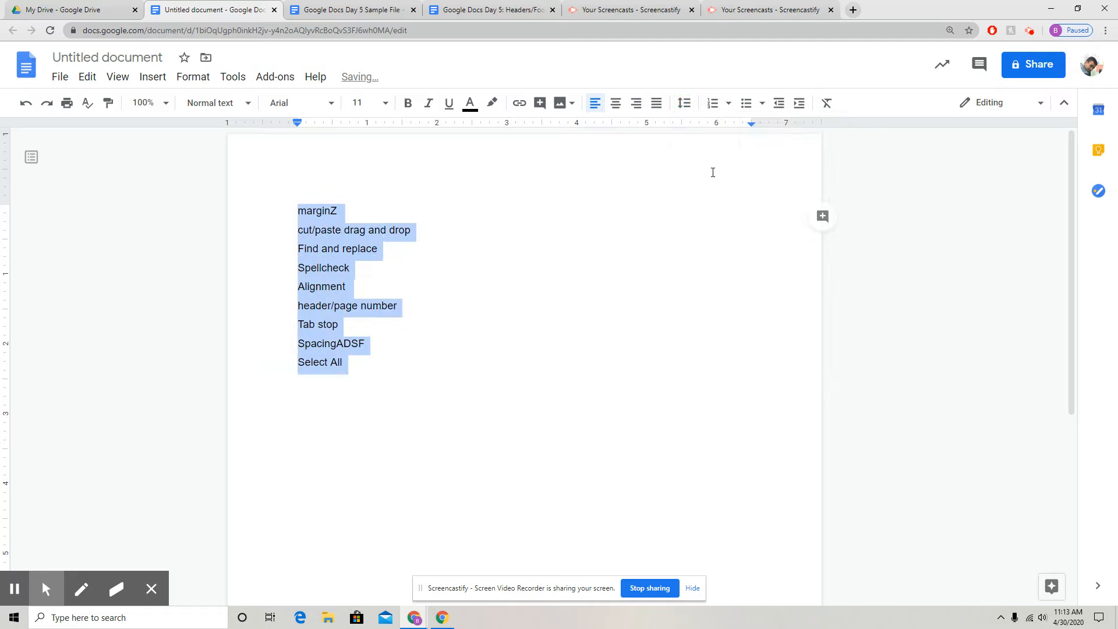
# Turn the selected lines into a numbered list and remove the numbering again.
pyautogui.click(712, 104)
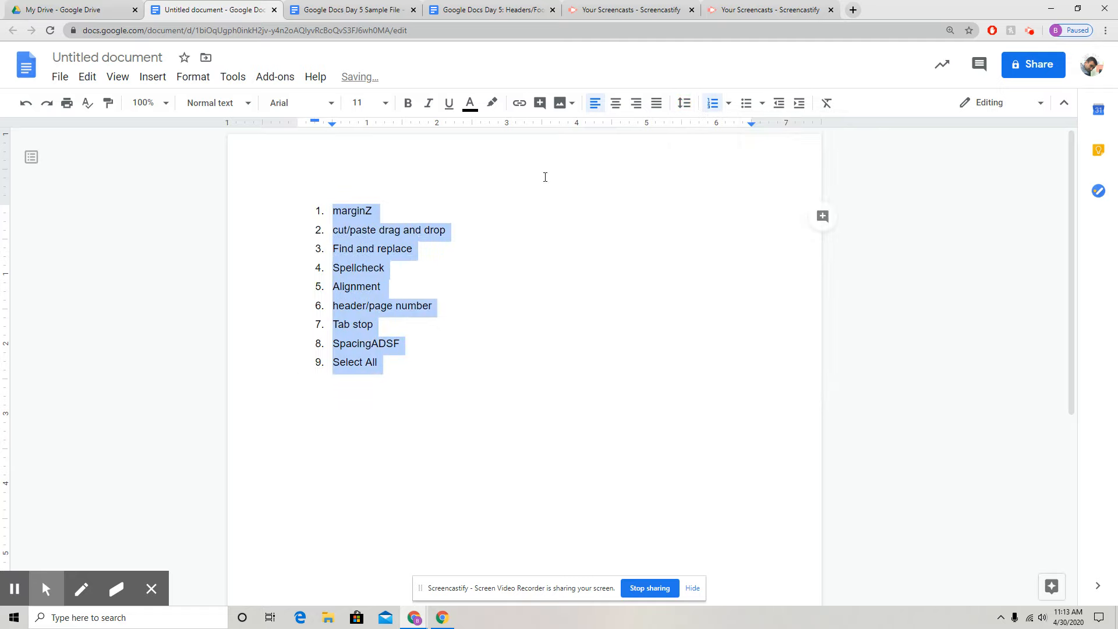
pyautogui.hotkey('ctrl', 'shift', '7')
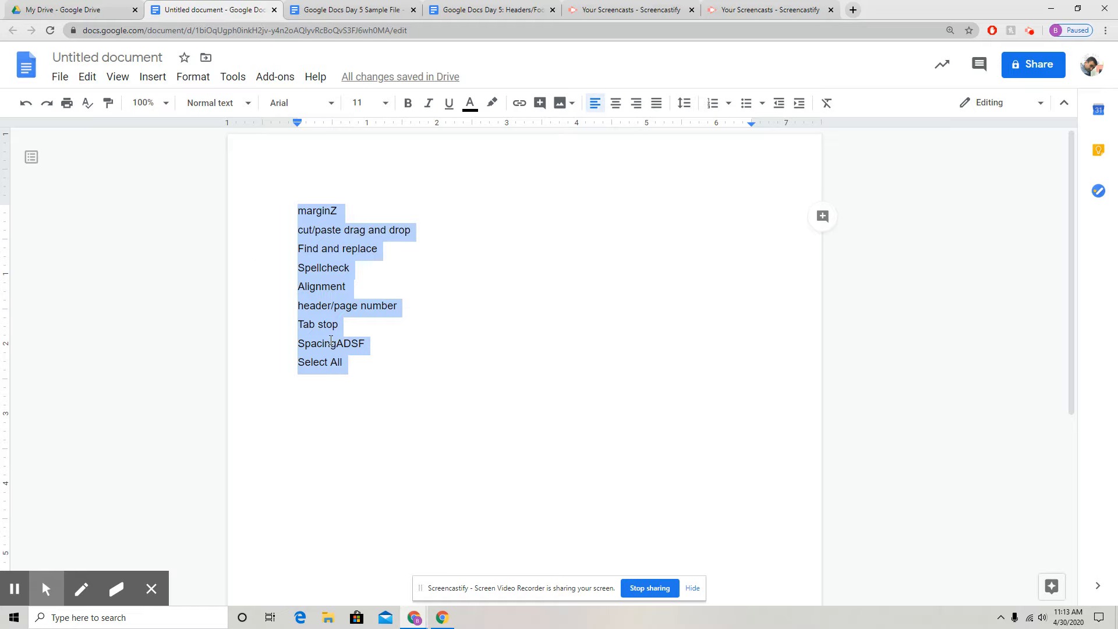
# Indent the first line, "marginZ", with a tab several times and remove the indent each time.
pyautogui.click(316, 324)
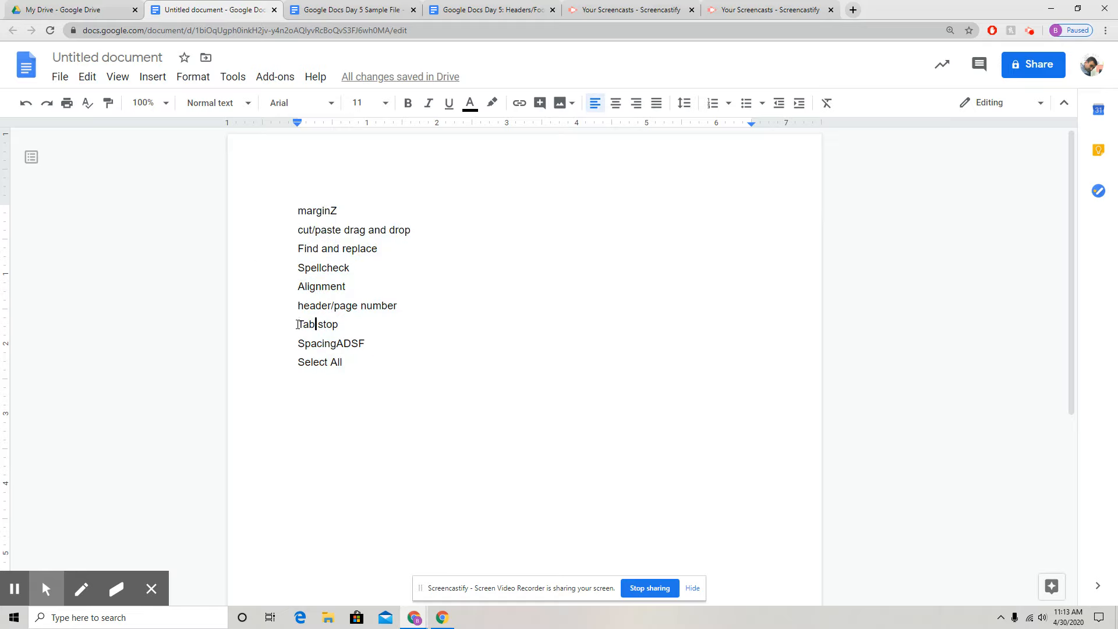
pyautogui.click(297, 229)
pyautogui.click(298, 211)
pyautogui.press('Tab')
pyautogui.press('BackSpace')
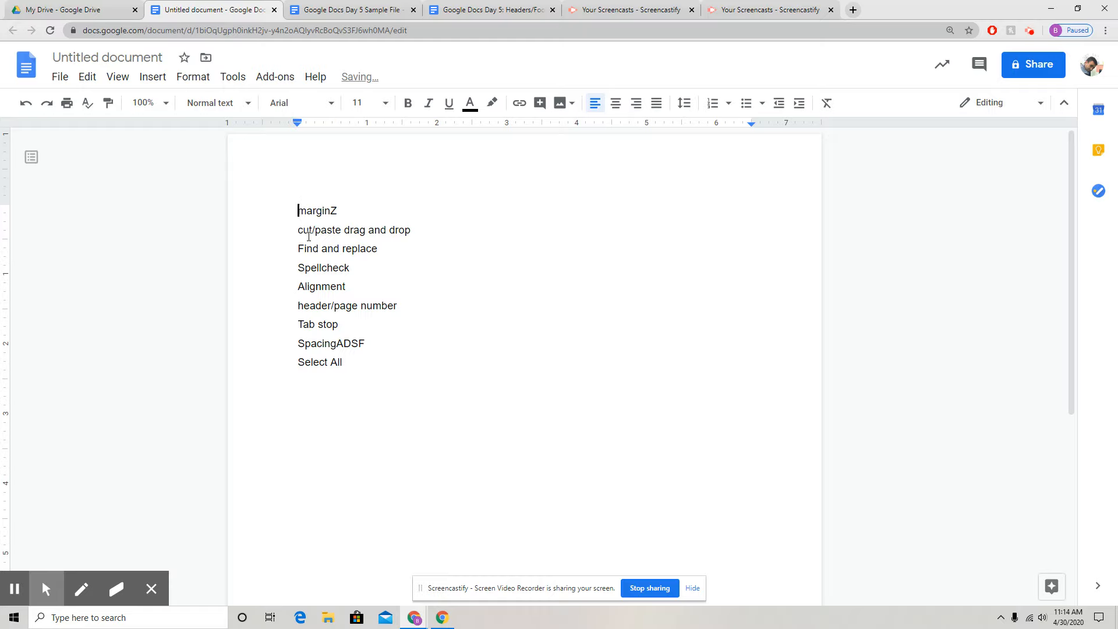
pyautogui.press('BackSpace')
pyautogui.press('BackSpace')
pyautogui.press('BackSpace')
pyautogui.press('BackSpace')
pyautogui.press('Tab')
pyautogui.press('BackSpace')
pyautogui.moveTo(297, 124)
pyautogui.mouseDown()
pyautogui.moveTo(339, 125)
pyautogui.moveTo(296, 123)
pyautogui.mouseUp()
pyautogui.press('Tab')
pyautogui.press('BackSpace')
pyautogui.moveTo(305, 267); pyautogui.dragTo(328, 348)
pyautogui.click(310, 307)
pyautogui.doubleClick(359, 365)
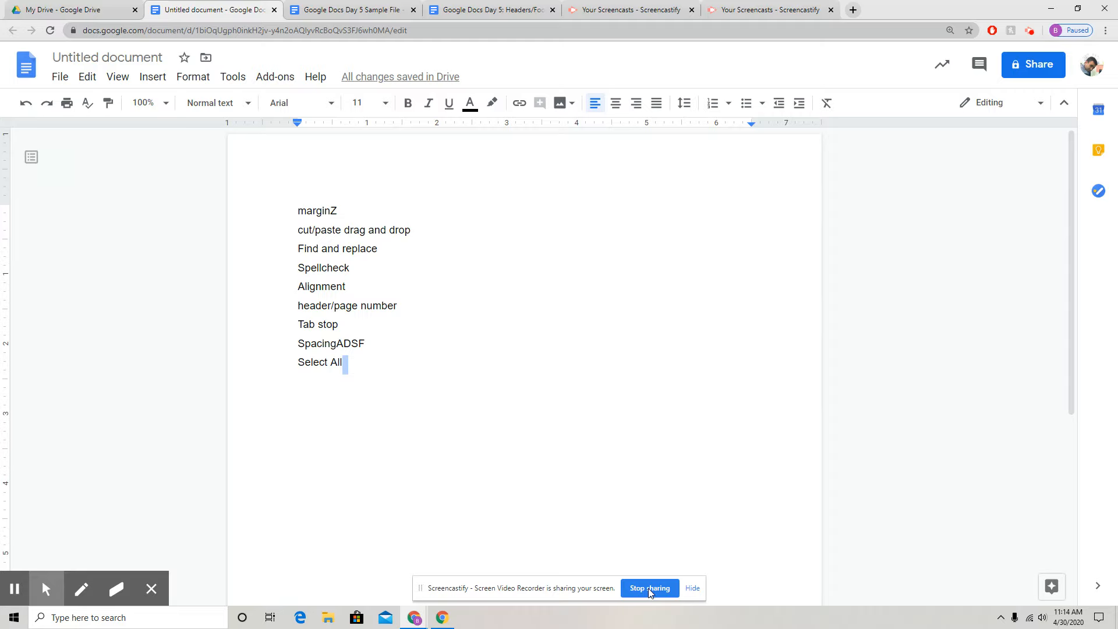
pyautogui.click(299, 209)
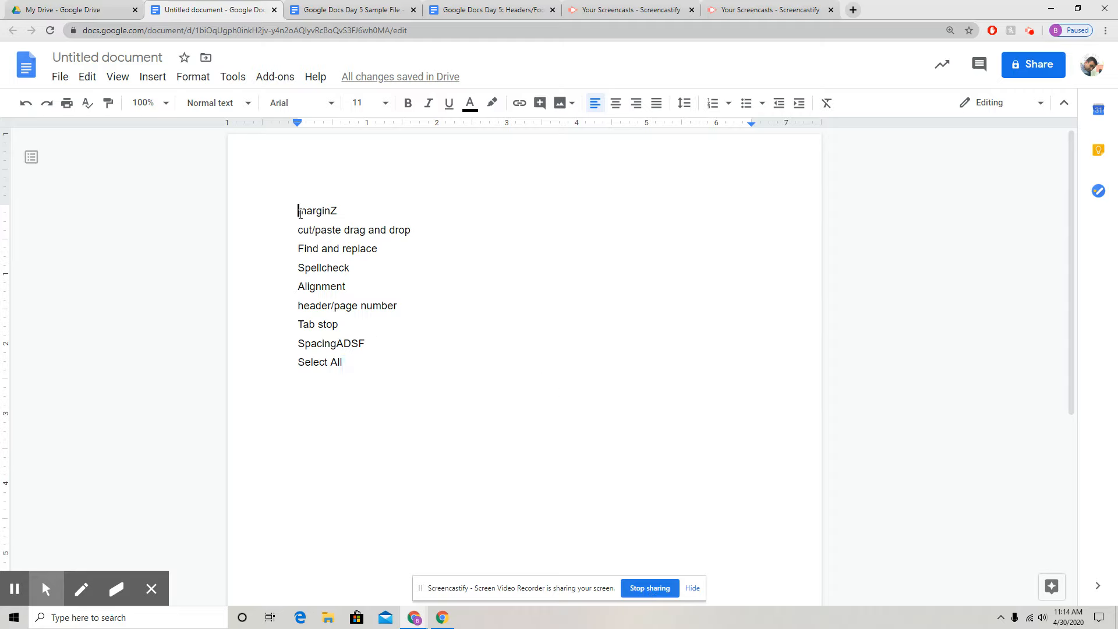